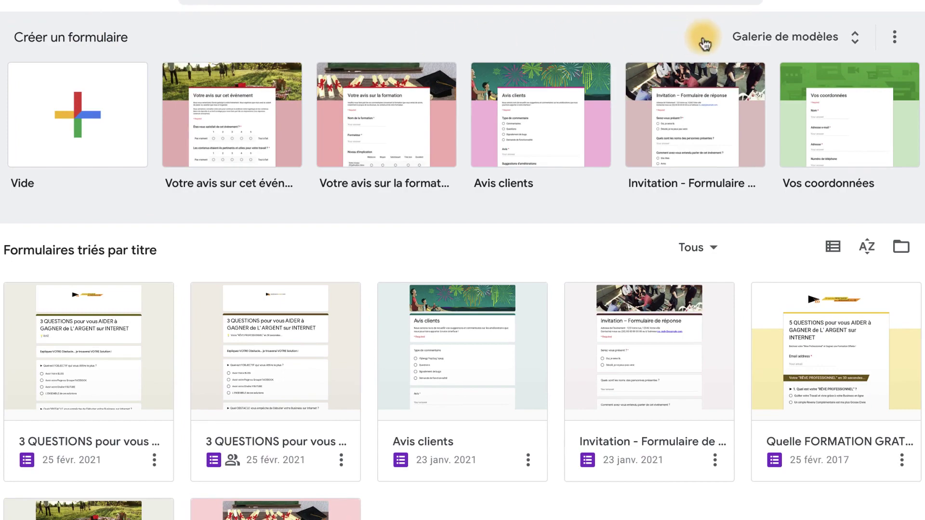
- Browse the full template gallery and create a form from the "Votre avis sur cet événement" template in the Professionnel section
{"action": "left_click", "coordinate": [857, 39]}
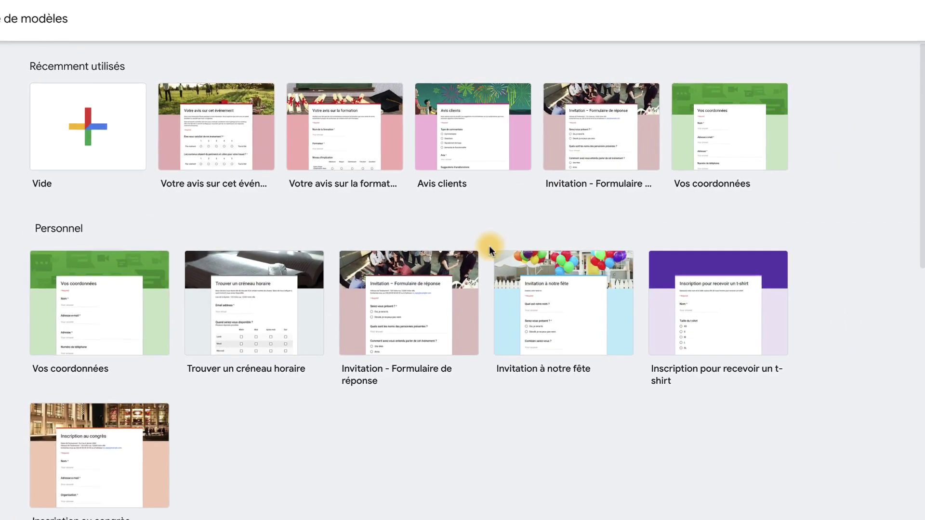
{"action": "scroll", "coordinate": [490, 246], "scroll_direction": "down", "scroll_amount": 2}
{"action": "scroll", "coordinate": [490, 248], "scroll_direction": "down", "scroll_amount": 8}
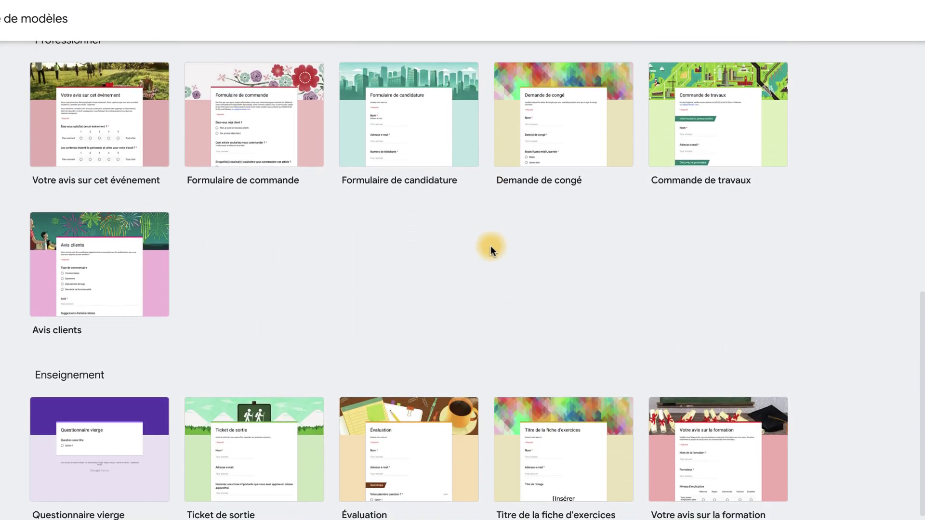
{"action": "scroll", "coordinate": [416, 270], "scroll_direction": "up", "scroll_amount": 5}
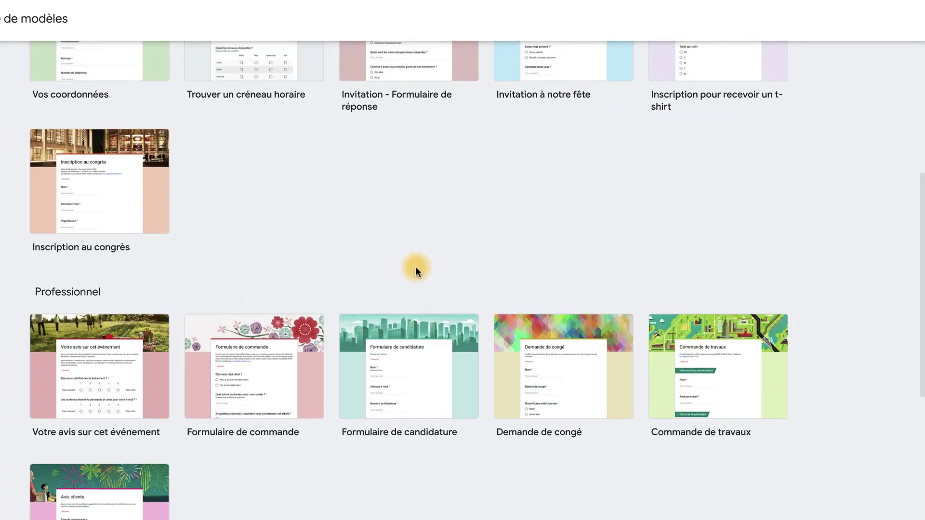
{"action": "scroll", "coordinate": [237, 195], "scroll_direction": "down", "scroll_amount": 5}
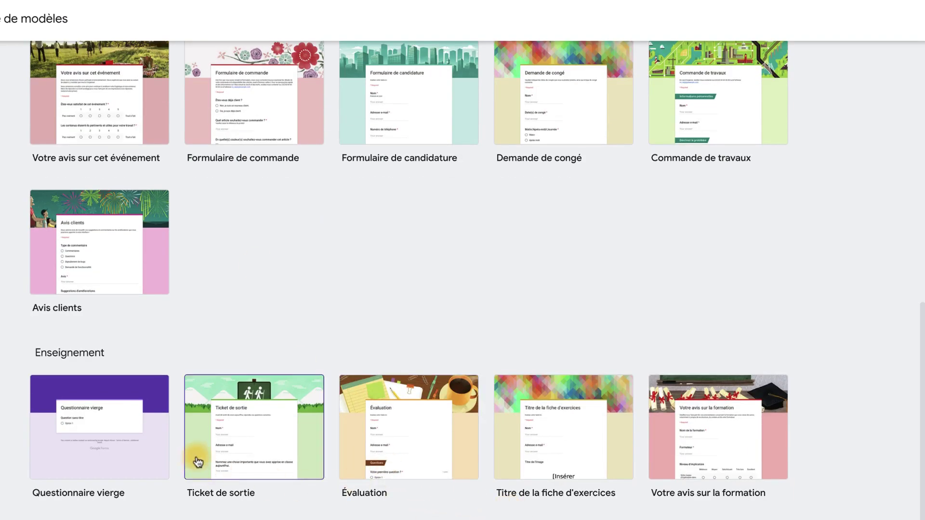
{"action": "scroll", "coordinate": [197, 331], "scroll_direction": "up", "scroll_amount": 5}
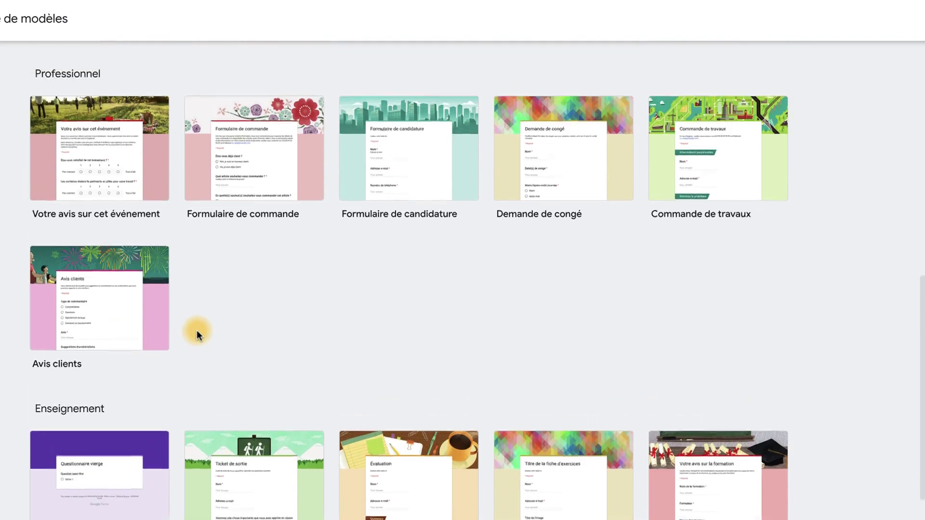
{"action": "scroll", "coordinate": [265, 270], "scroll_direction": "down", "scroll_amount": 5}
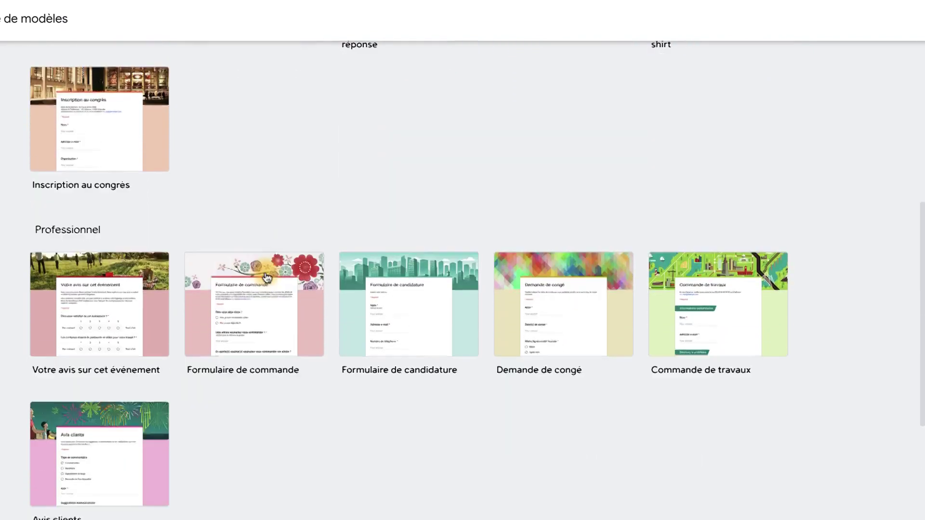
{"action": "scroll", "coordinate": [284, 283], "scroll_direction": "up", "scroll_amount": 1}
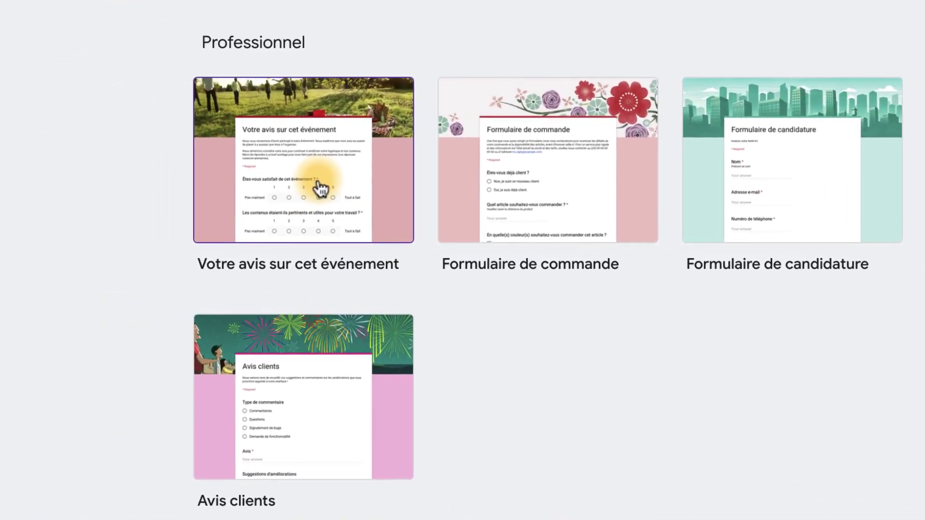
{"action": "left_click", "coordinate": [313, 179]}
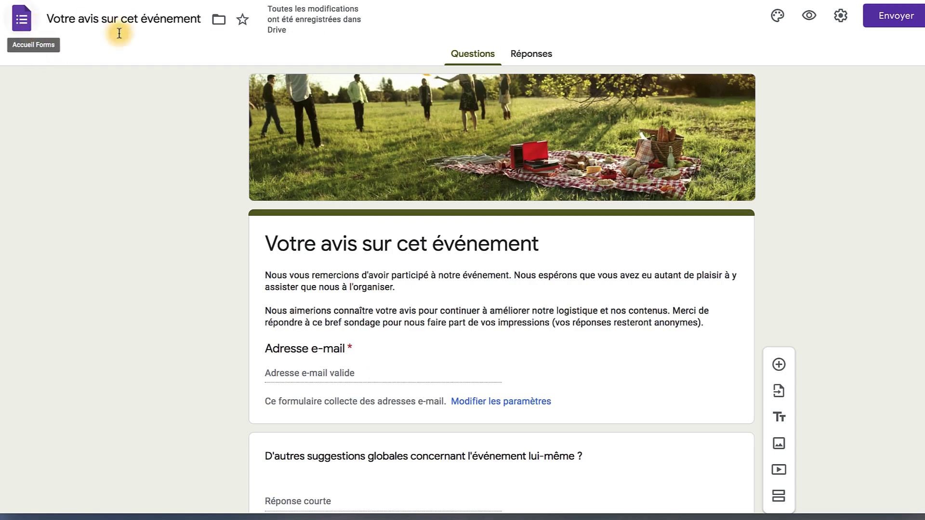
- Look through the Mon Drive folders offered for moving the form, without moving it
{"action": "left_click", "coordinate": [219, 20]}
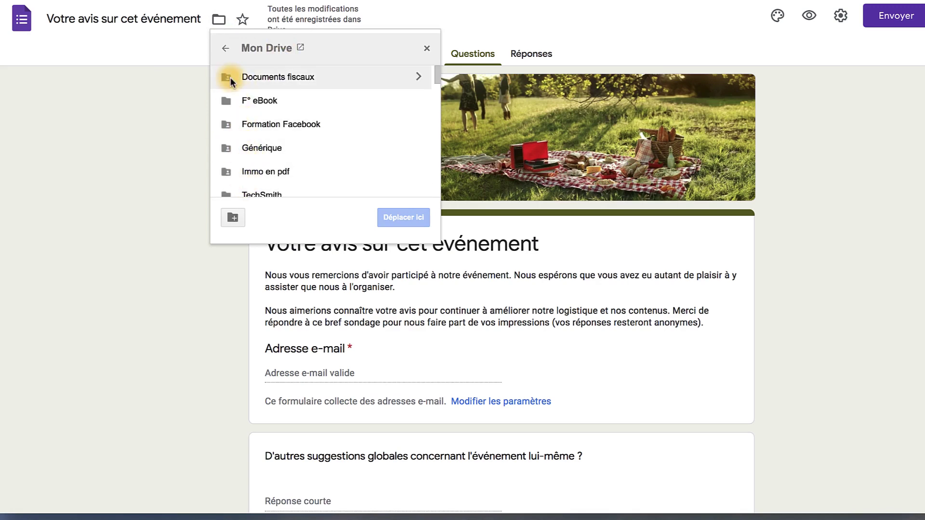
{"action": "left_click", "coordinate": [160, 79]}
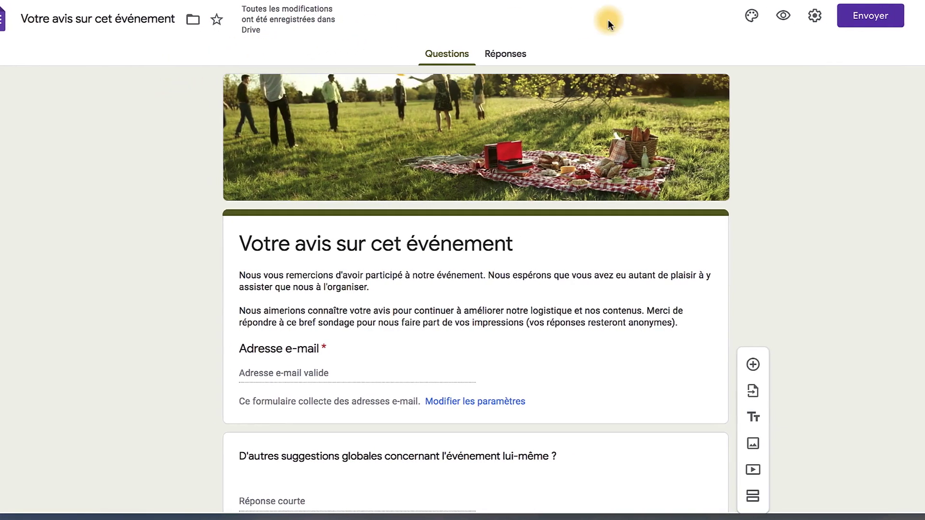
- Examine the form's theme options, including header image, theme and background colours, and the available font styles
{"action": "left_click", "coordinate": [697, 17]}
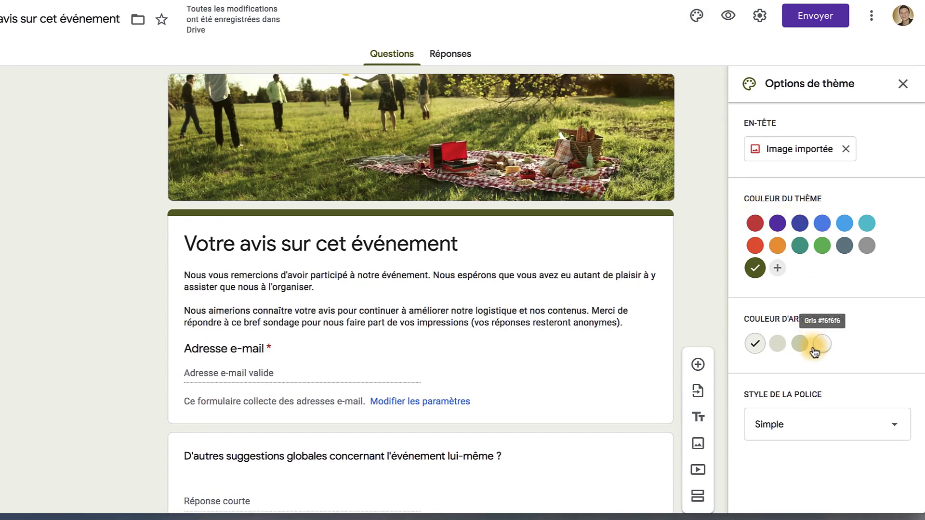
{"action": "scroll", "coordinate": [812, 350], "scroll_direction": "down", "scroll_amount": 1}
{"action": "left_click", "coordinate": [783, 429]}
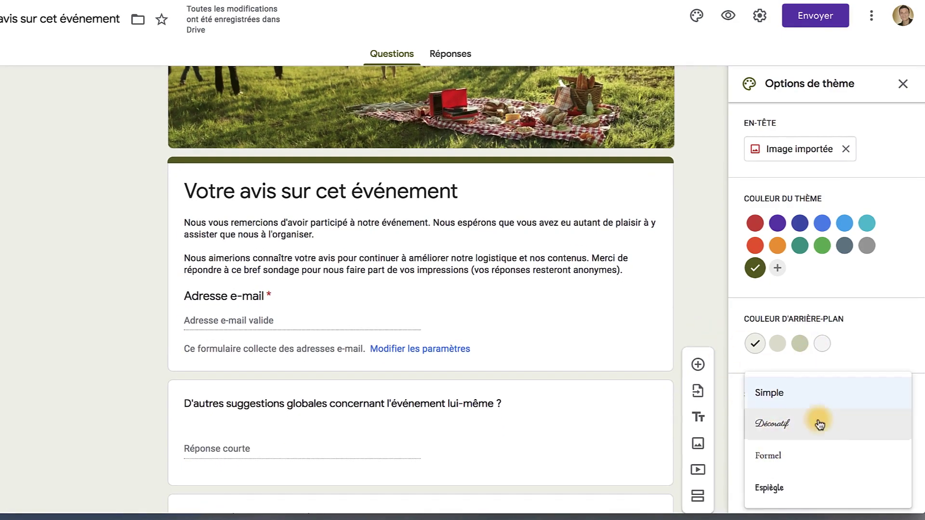
{"action": "left_click", "coordinate": [713, 314]}
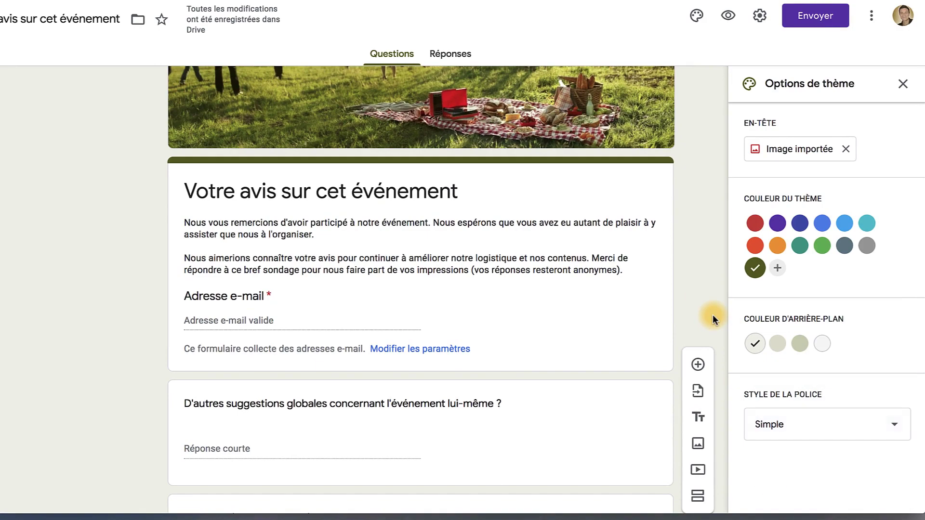
{"action": "scroll", "coordinate": [713, 314], "scroll_direction": "up", "scroll_amount": 2}
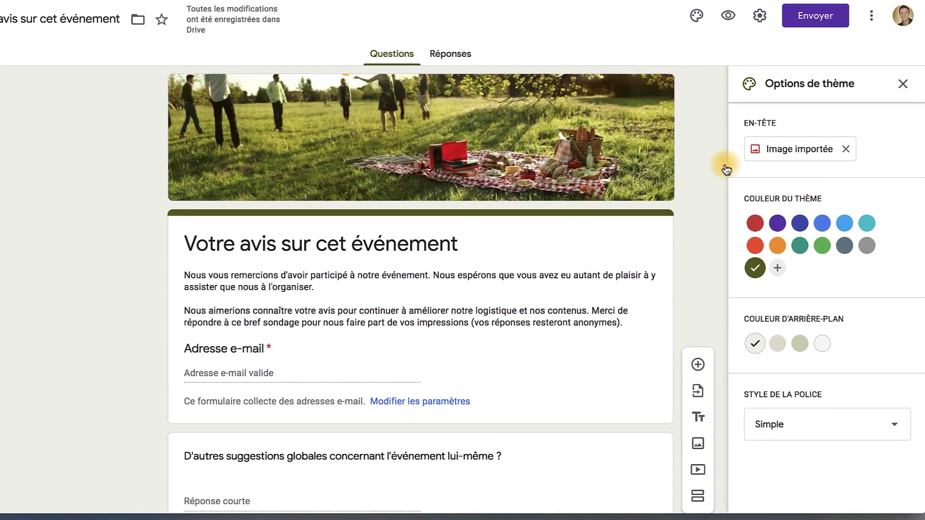
{"action": "left_click", "coordinate": [903, 84]}
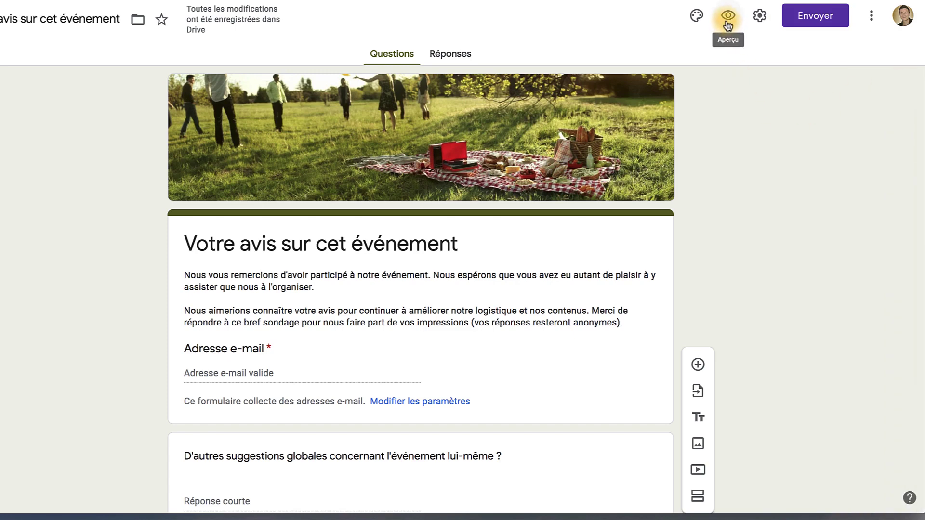
- Review the form's general, presentation and questionnaire settings, trying the quiz conversion, and discard any changes
{"action": "left_click", "coordinate": [760, 15]}
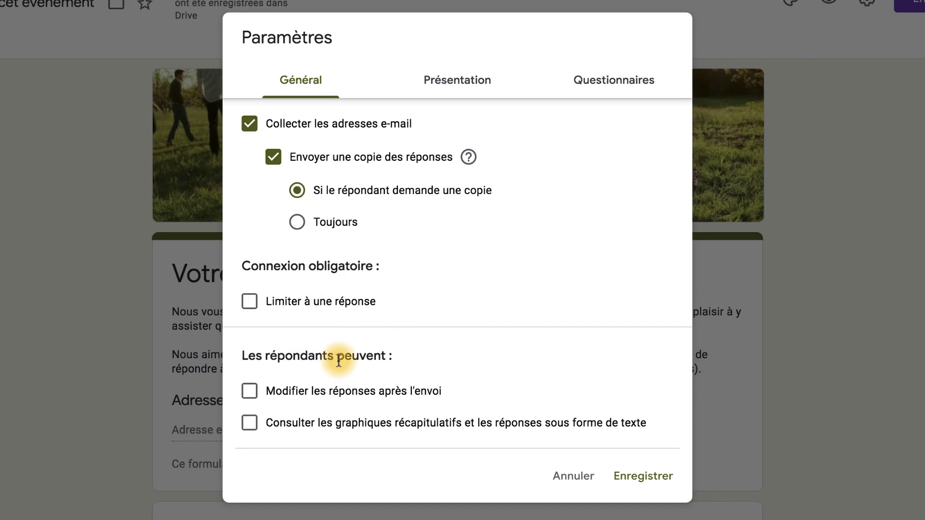
{"action": "left_click", "coordinate": [464, 83]}
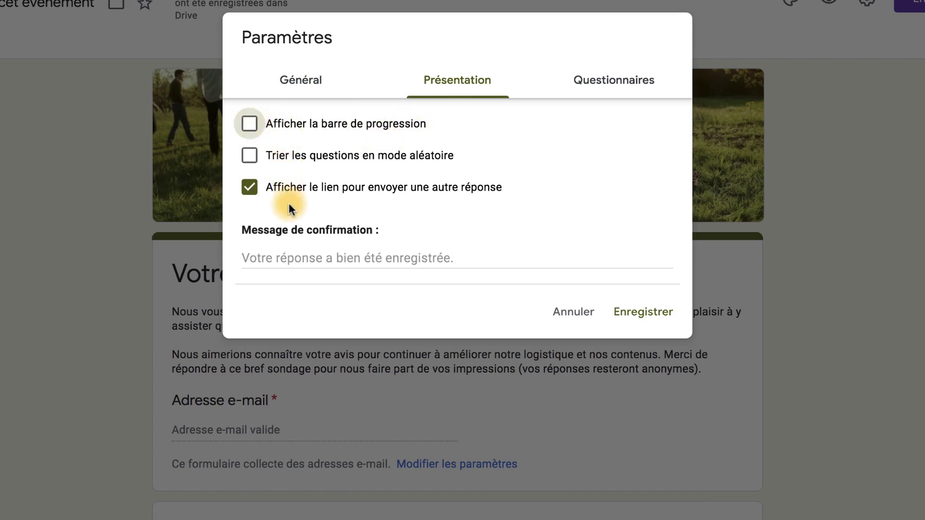
{"action": "left_click", "coordinate": [598, 83]}
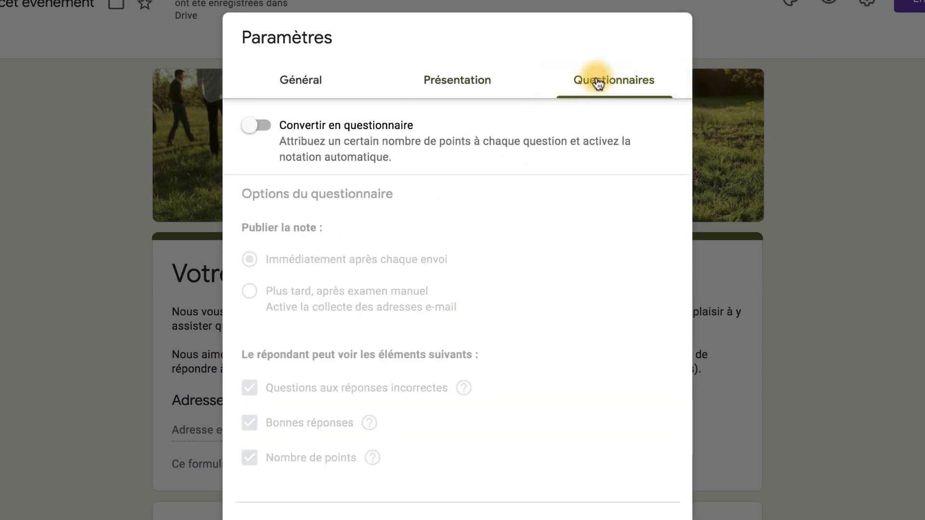
{"action": "left_click", "coordinate": [255, 127]}
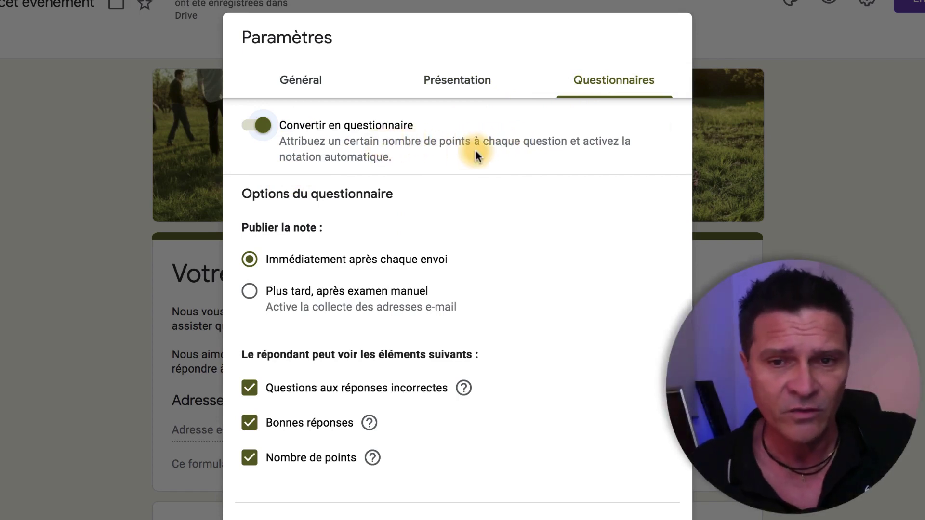
{"action": "left_click", "coordinate": [260, 124]}
{"action": "left_click", "coordinate": [311, 82]}
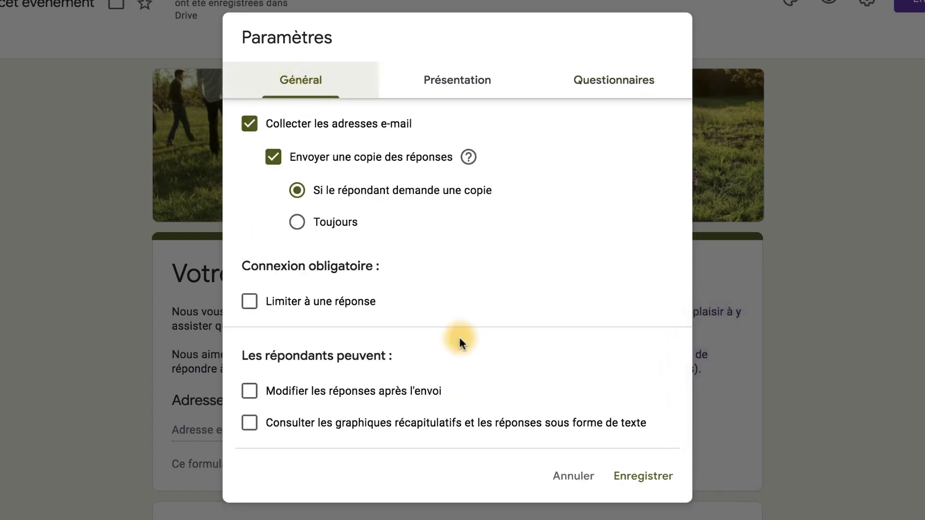
{"action": "left_click", "coordinate": [575, 475]}
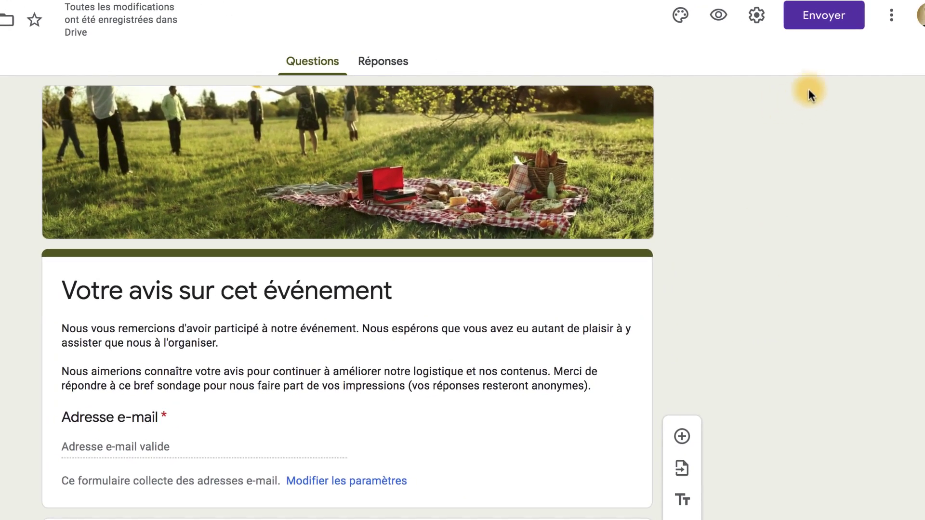
- Open the form's sending options and examine the recipient, subject and message fields for sending it by e-mail
{"action": "left_click", "coordinate": [826, 19]}
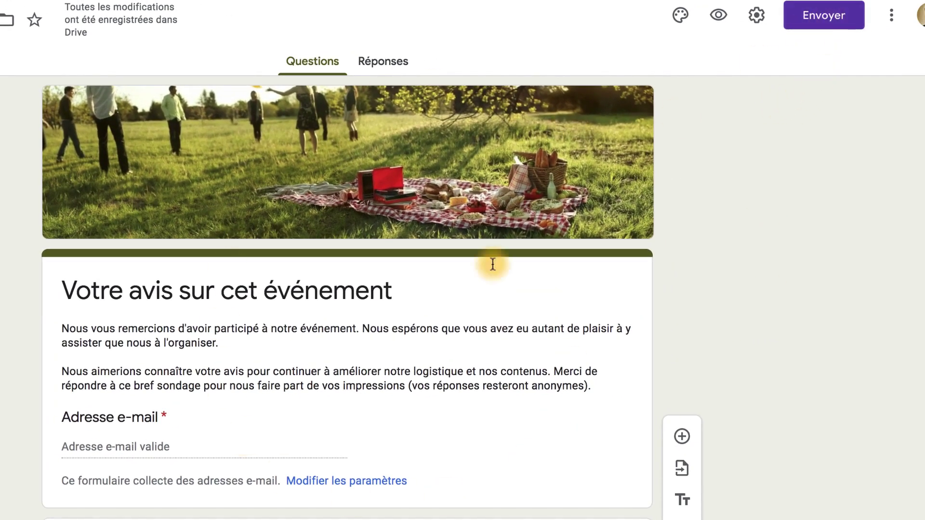
{"action": "left_click", "coordinate": [835, 20]}
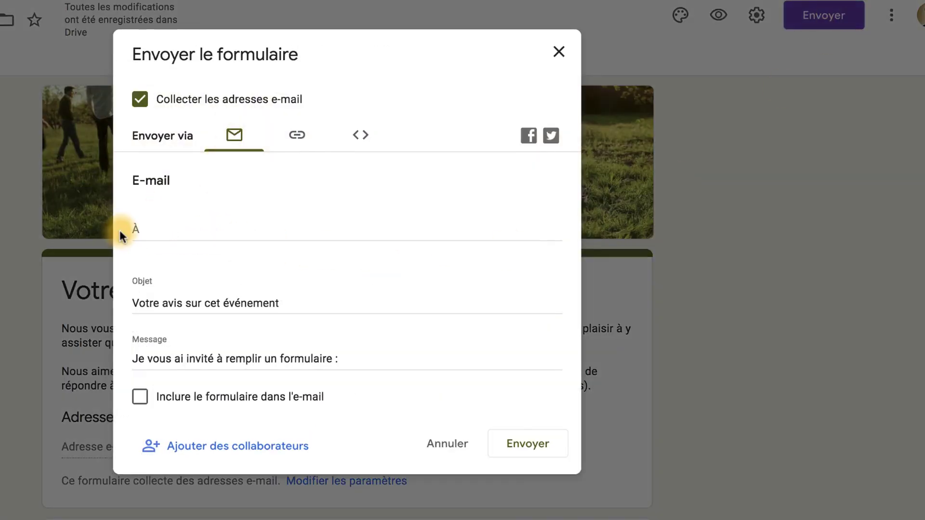
{"action": "left_click", "coordinate": [134, 224]}
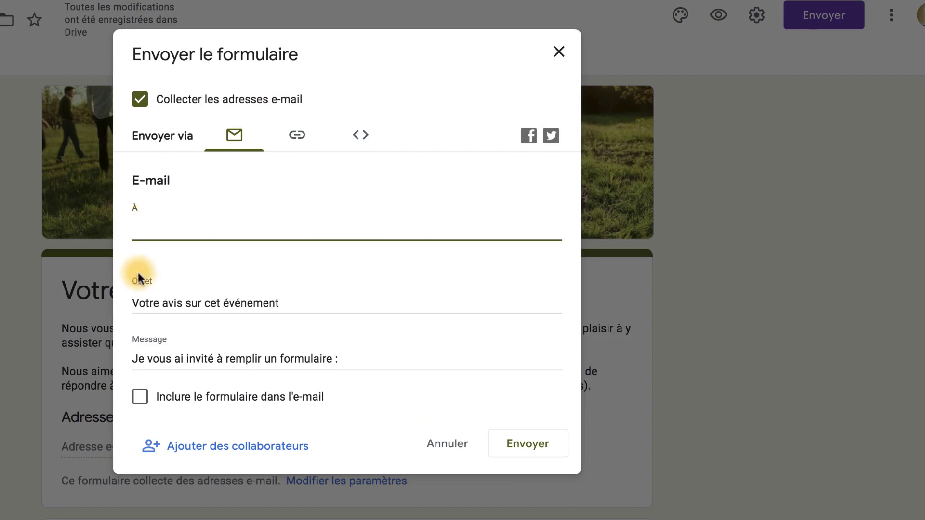
{"action": "left_click_drag", "start_coordinate": [133, 302], "coordinate": [279, 305]}
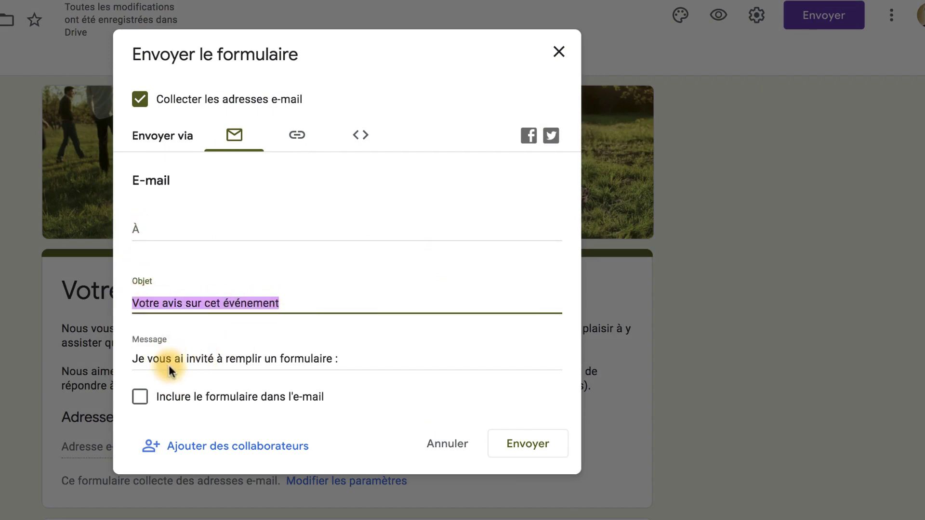
{"action": "left_click_drag", "start_coordinate": [133, 358], "coordinate": [389, 357]}
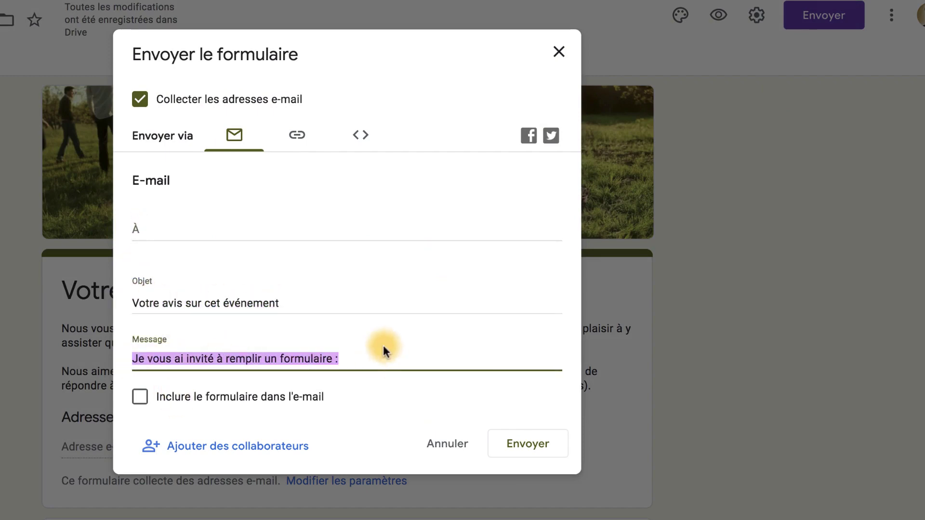
{"action": "left_click", "coordinate": [379, 342]}
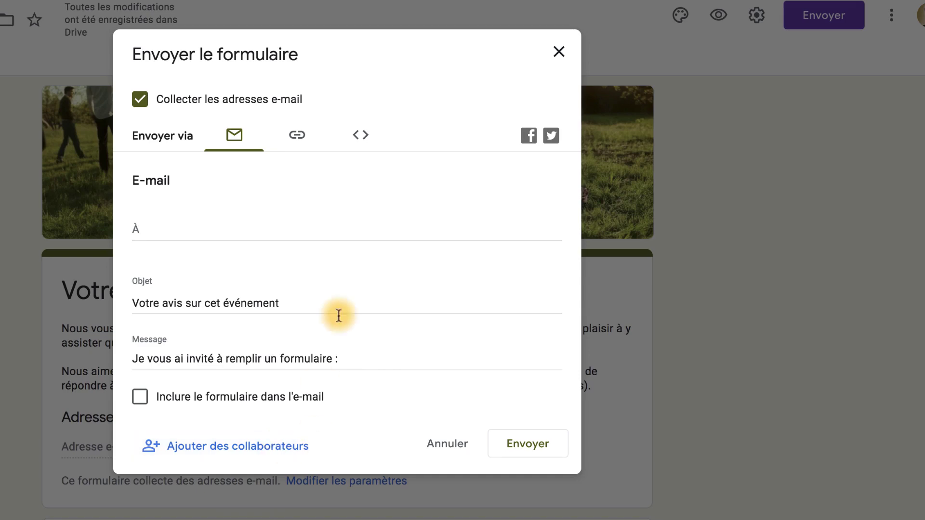
- Display and select the form's share link, and turn off the collection of e-mail addresses
{"action": "left_click", "coordinate": [304, 141]}
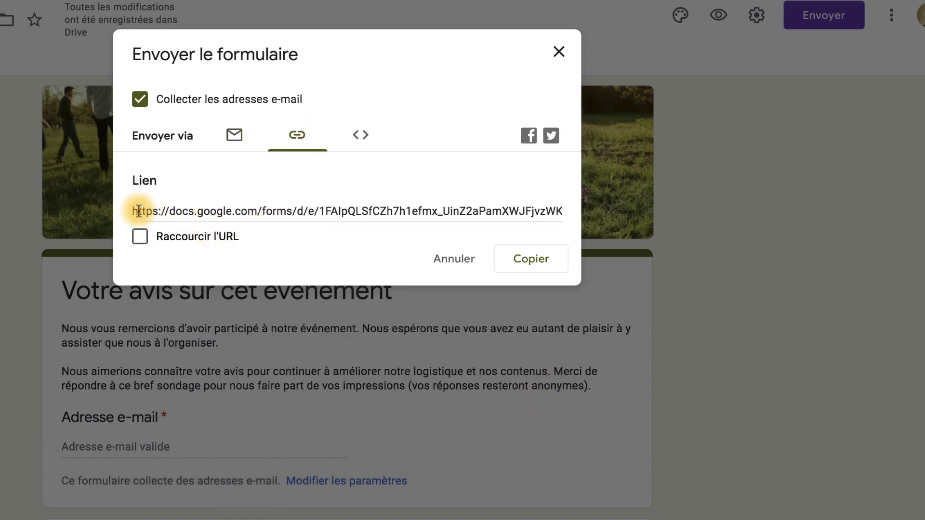
{"action": "left_click_drag", "start_coordinate": [128, 211], "coordinate": [602, 215]}
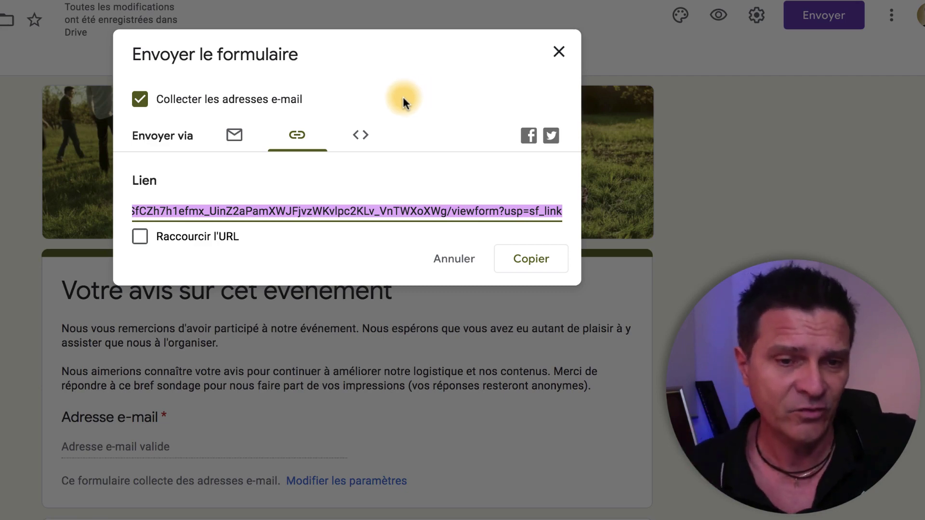
{"action": "left_click", "coordinate": [140, 99]}
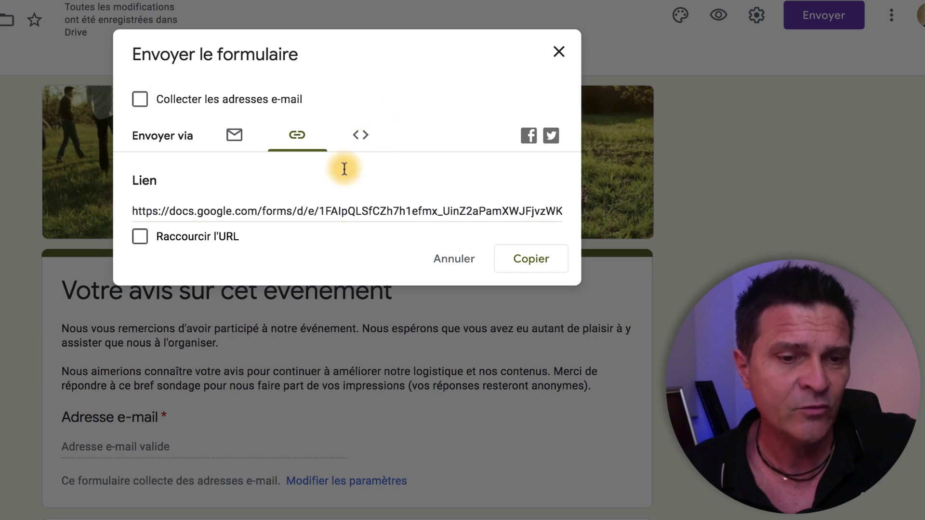
- Try the shortened version of the form's share URL and switch back to the full-length link
{"action": "left_click", "coordinate": [141, 236]}
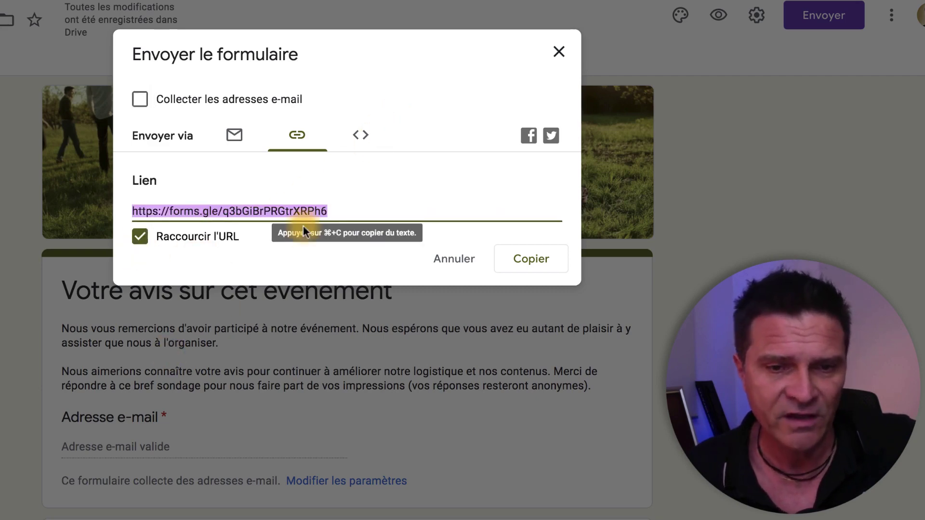
{"action": "left_click_drag", "start_coordinate": [337, 210], "coordinate": [131, 211]}
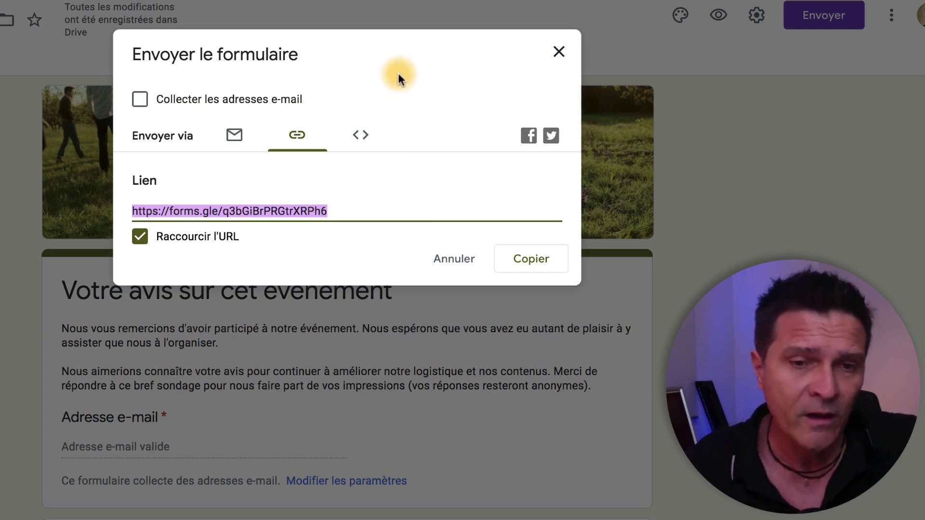
{"action": "left_click", "coordinate": [141, 237]}
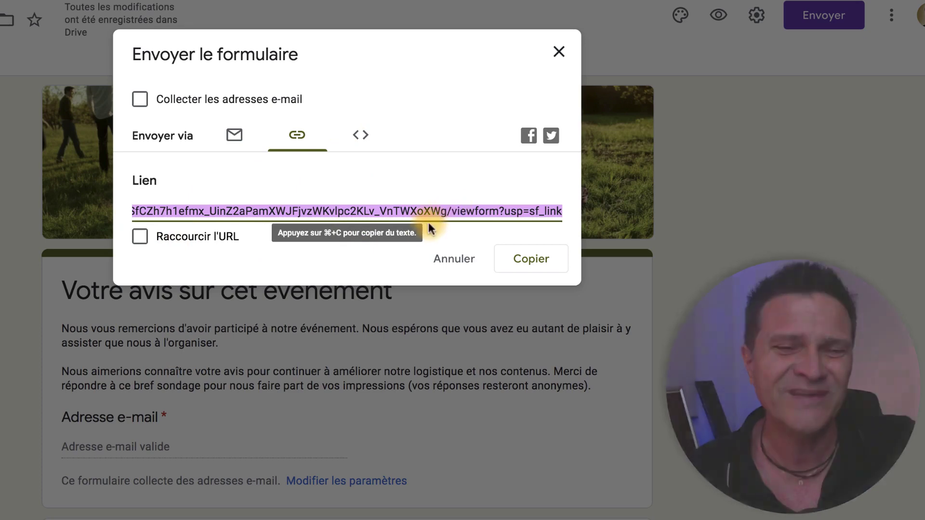
- Display and select the form's HTML embed code with its width and height settings, and close the sending options
{"action": "left_click", "coordinate": [362, 136]}
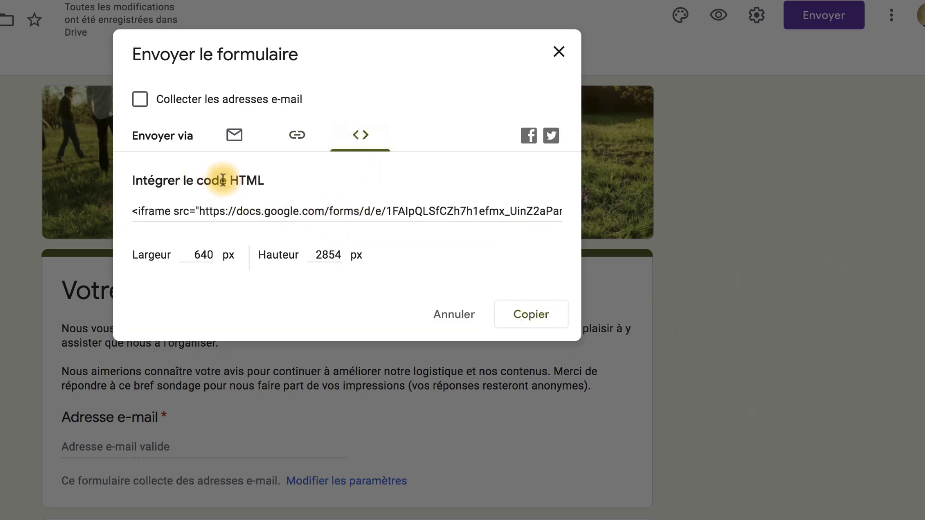
{"action": "left_click_drag", "start_coordinate": [197, 182], "coordinate": [274, 180]}
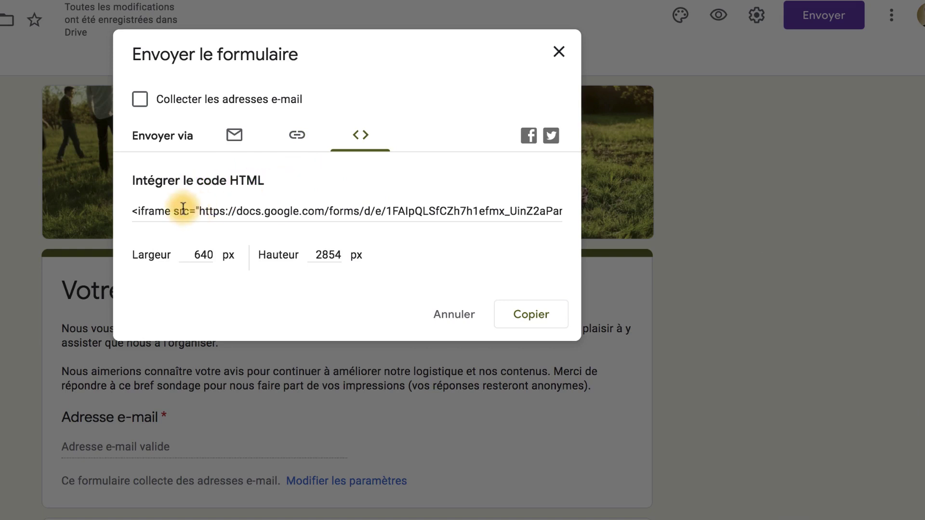
{"action": "left_click", "coordinate": [150, 210]}
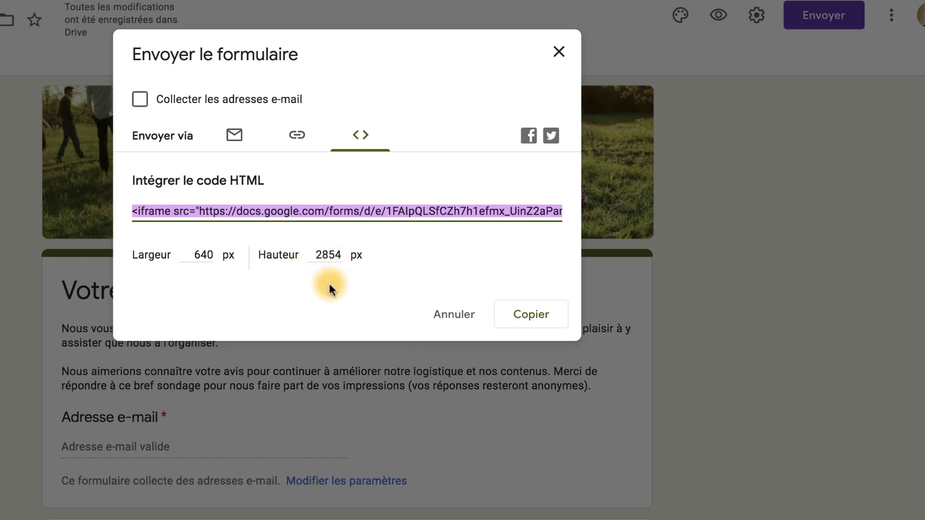
{"action": "left_click", "coordinate": [221, 65]}
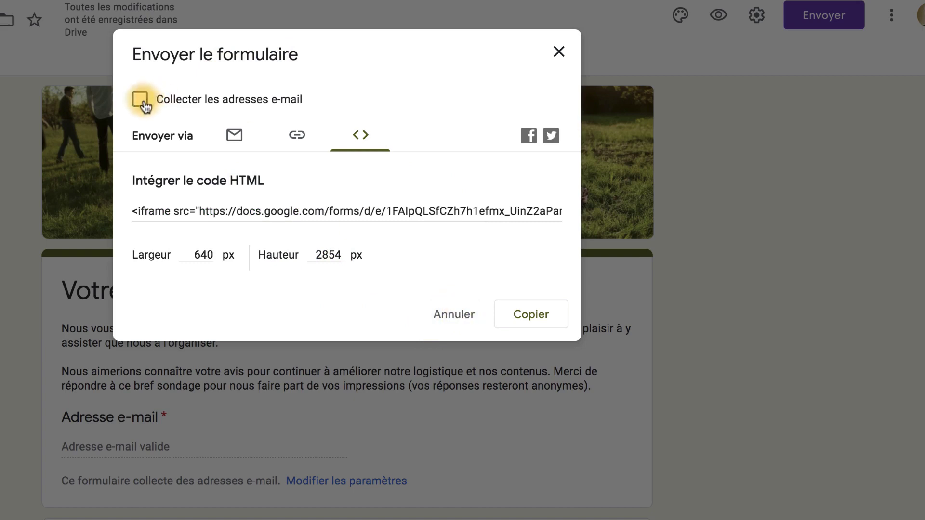
{"action": "left_click", "coordinate": [451, 326]}
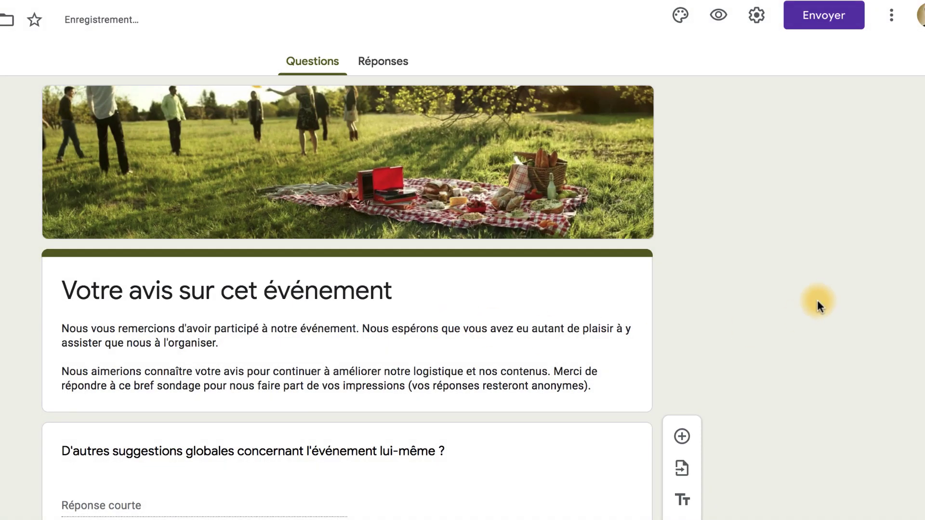
- Open the form preferences, review the default settings for forms and questions, and close them without changes
{"action": "left_click", "coordinate": [893, 19]}
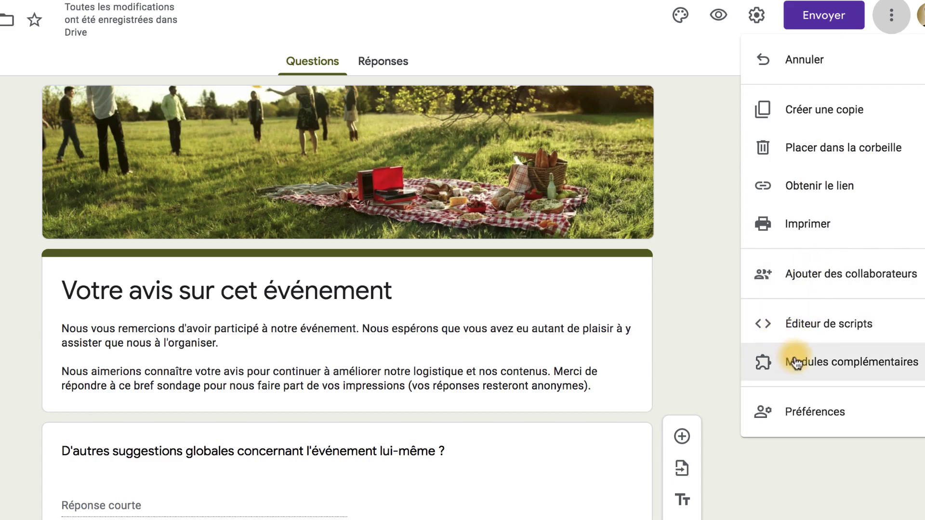
{"action": "left_click", "coordinate": [796, 412]}
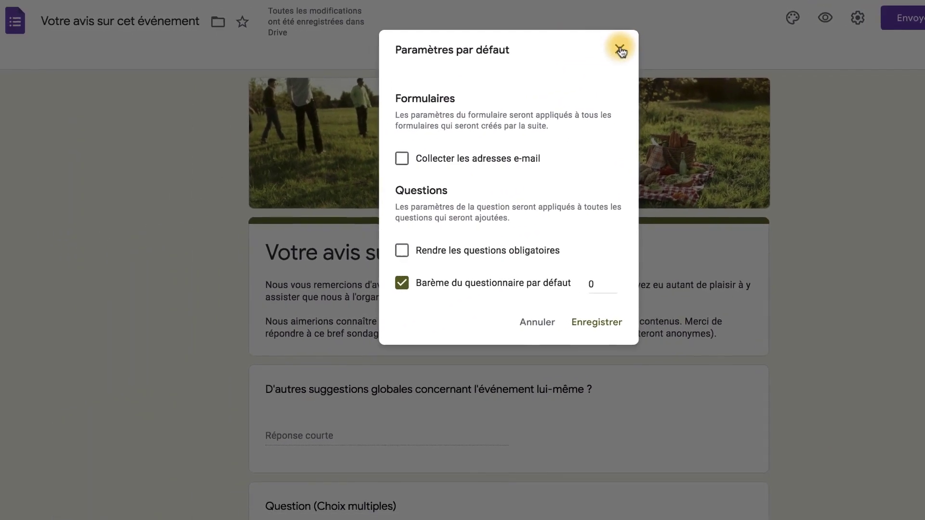
{"action": "left_click", "coordinate": [733, 113]}
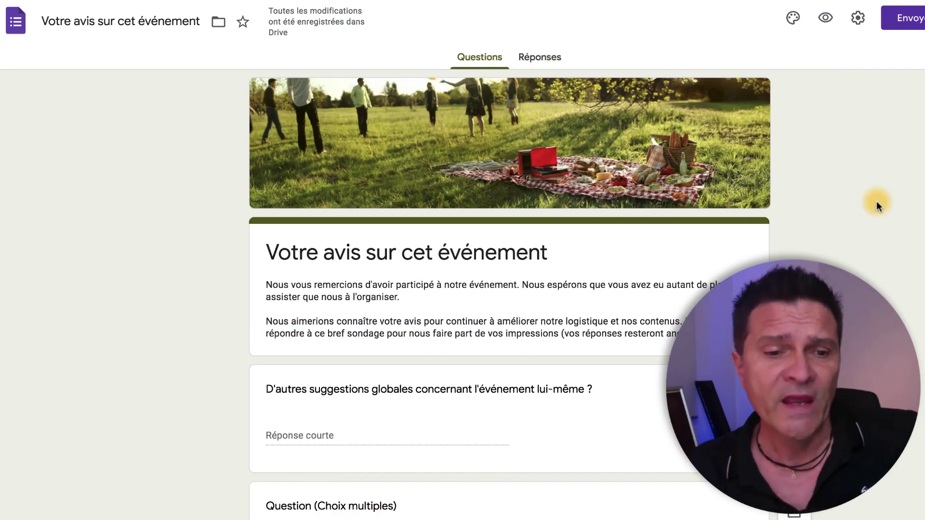
- Move the Transport row above Communications par e-mail in the grid question, and move it back to its original position
{"action": "scroll", "coordinate": [877, 201], "scroll_direction": "down", "scroll_amount": 3}
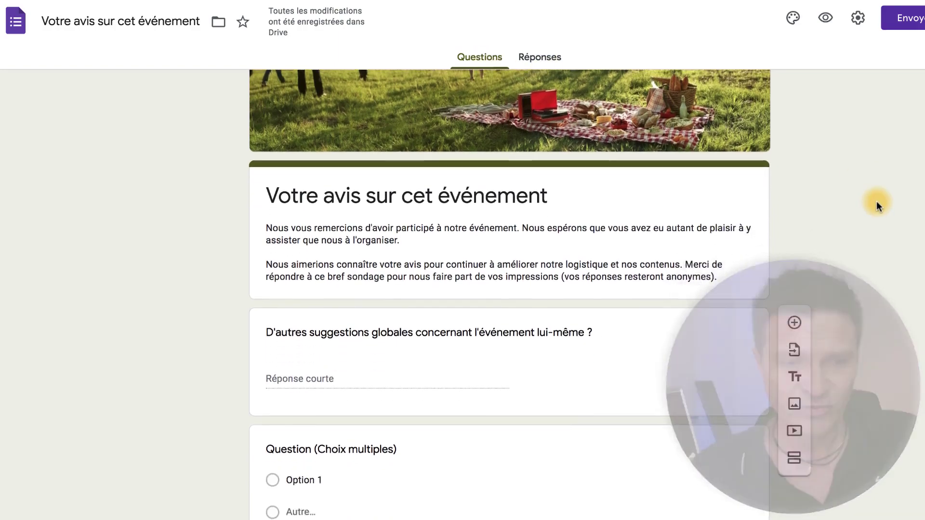
{"action": "scroll", "coordinate": [877, 201], "scroll_direction": "down", "scroll_amount": 2}
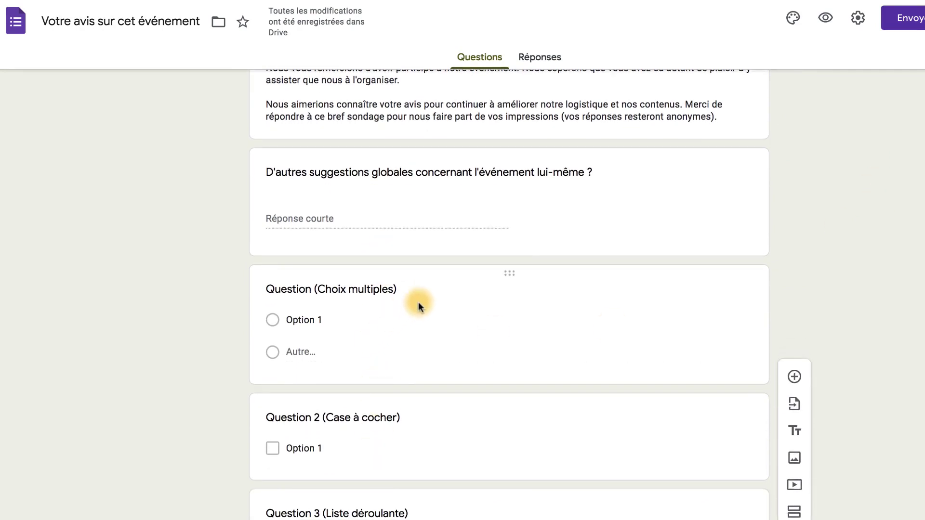
{"action": "mouse_move", "coordinate": [508, 155]}
{"action": "left_mouse_down"}
{"action": "mouse_move", "coordinate": [490, 362]}
{"action": "mouse_move", "coordinate": [505, 149]}
{"action": "left_mouse_up"}
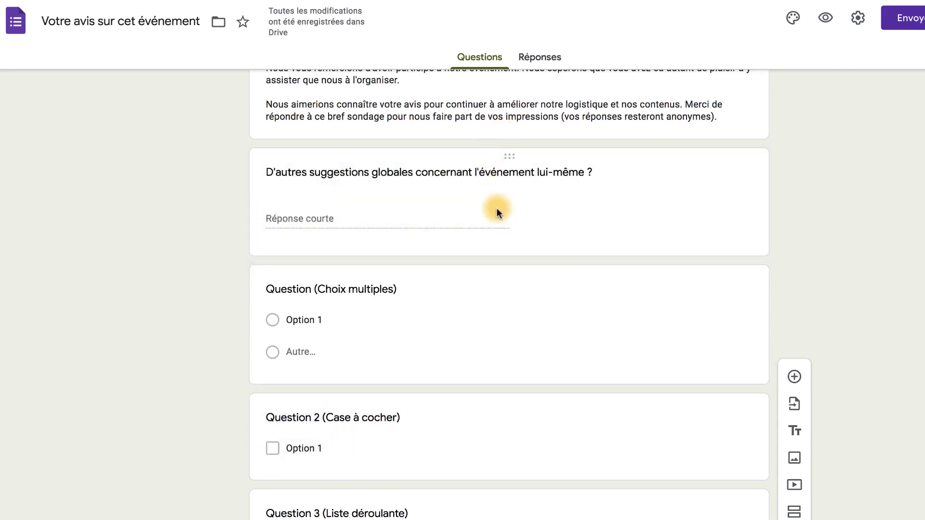
{"action": "scroll", "coordinate": [497, 207], "scroll_direction": "down", "scroll_amount": 9}
{"action": "scroll", "coordinate": [497, 210], "scroll_direction": "down", "scroll_amount": 8}
{"action": "scroll", "coordinate": [496, 212], "scroll_direction": "up", "scroll_amount": 1}
{"action": "left_click", "coordinate": [352, 193]}
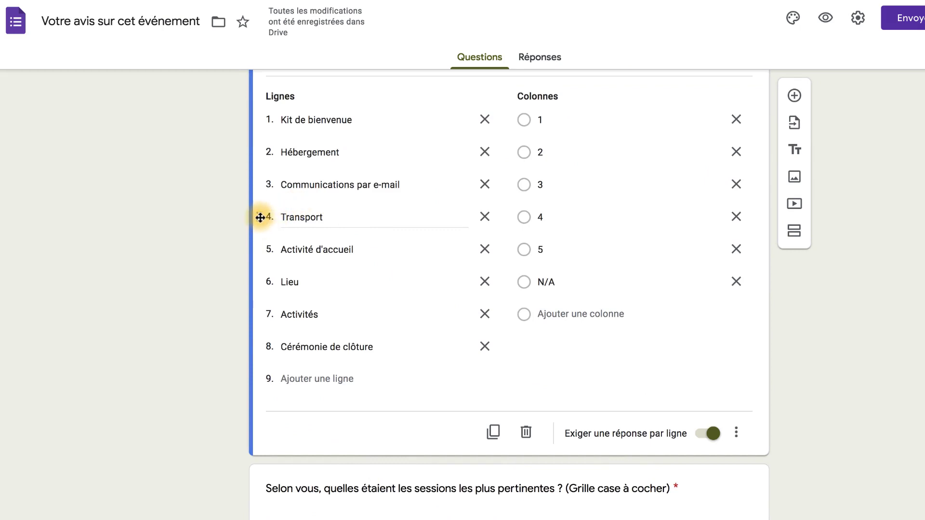
{"action": "left_click_drag", "start_coordinate": [260, 217], "coordinate": [265, 184]}
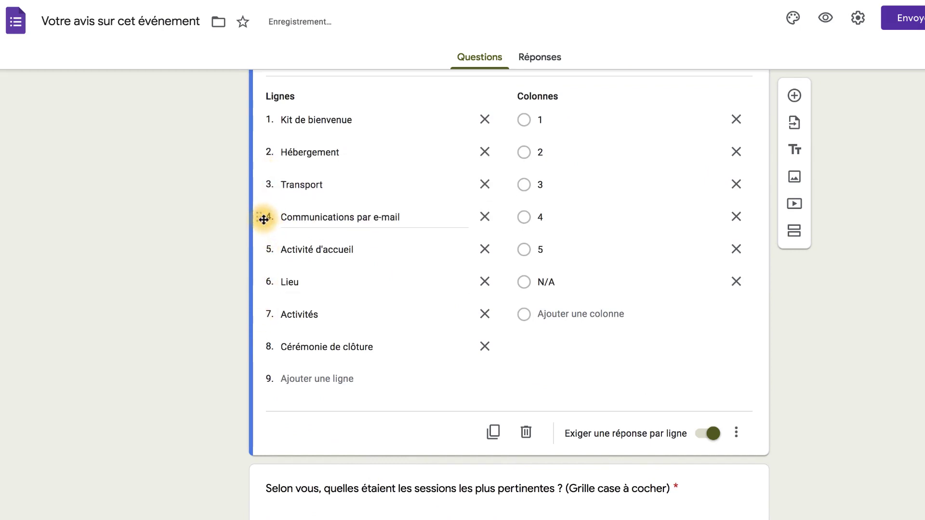
{"action": "left_click_drag", "start_coordinate": [262, 219], "coordinate": [260, 185]}
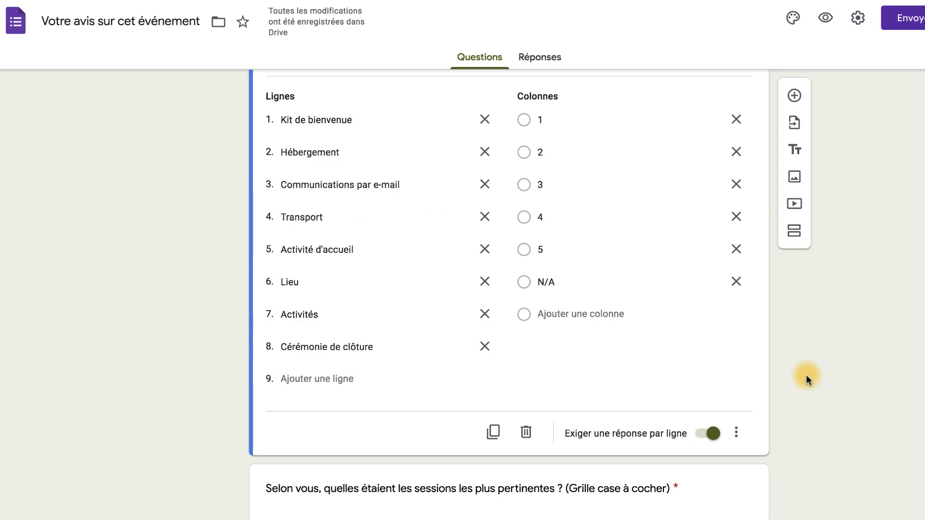
- Duplicate the "Question (Choix multiples)" question and delete the copy
{"action": "scroll", "coordinate": [806, 375], "scroll_direction": "up", "scroll_amount": 20}
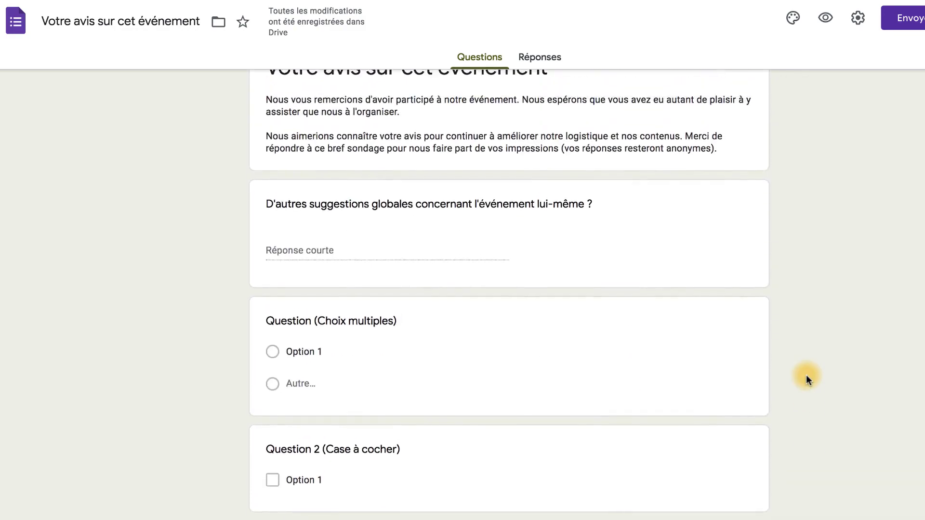
{"action": "scroll", "coordinate": [806, 375], "scroll_direction": "up", "scroll_amount": 2}
{"action": "scroll", "coordinate": [805, 375], "scroll_direction": "down", "scroll_amount": 5}
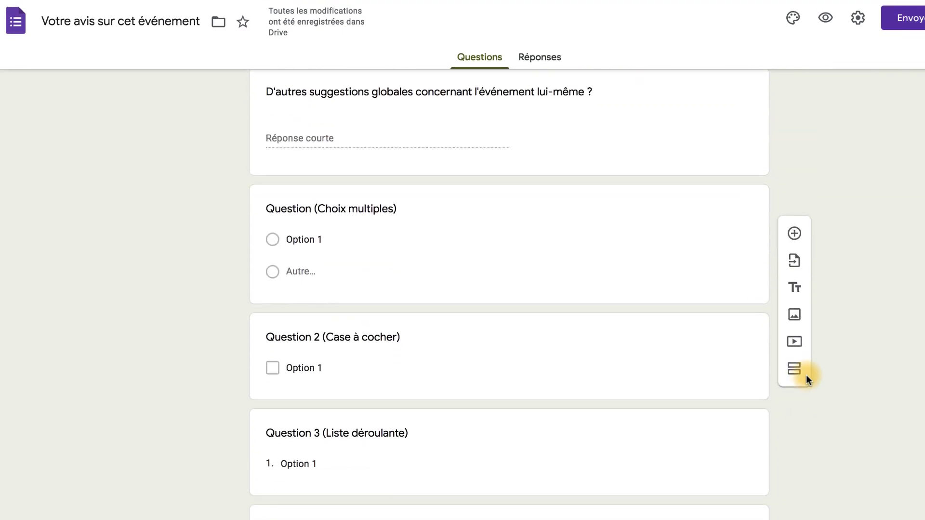
{"action": "left_click", "coordinate": [539, 202]}
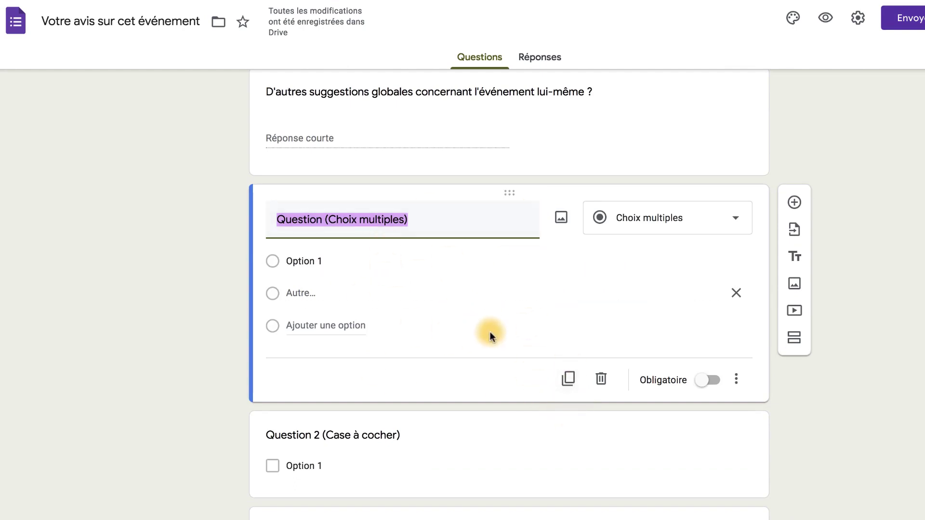
{"action": "left_click", "coordinate": [569, 378]}
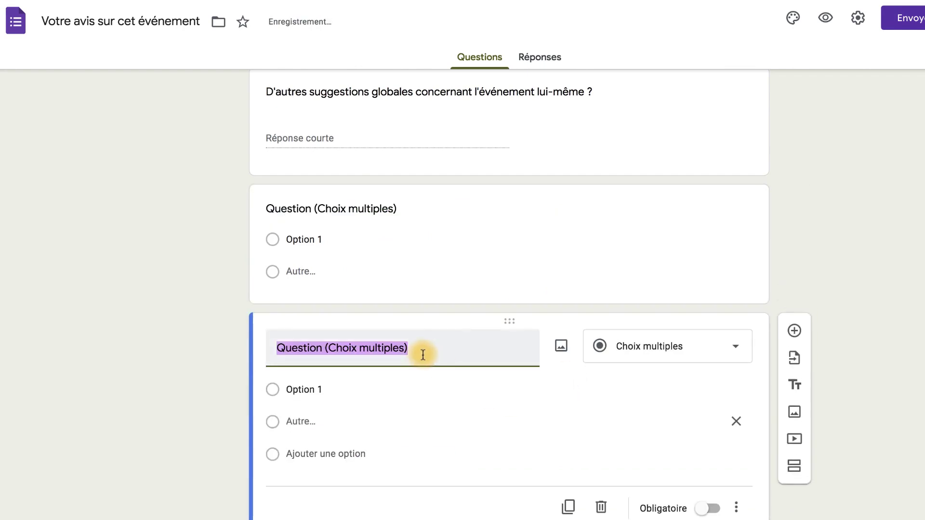
{"action": "scroll", "coordinate": [426, 355], "scroll_direction": "down", "scroll_amount": 3}
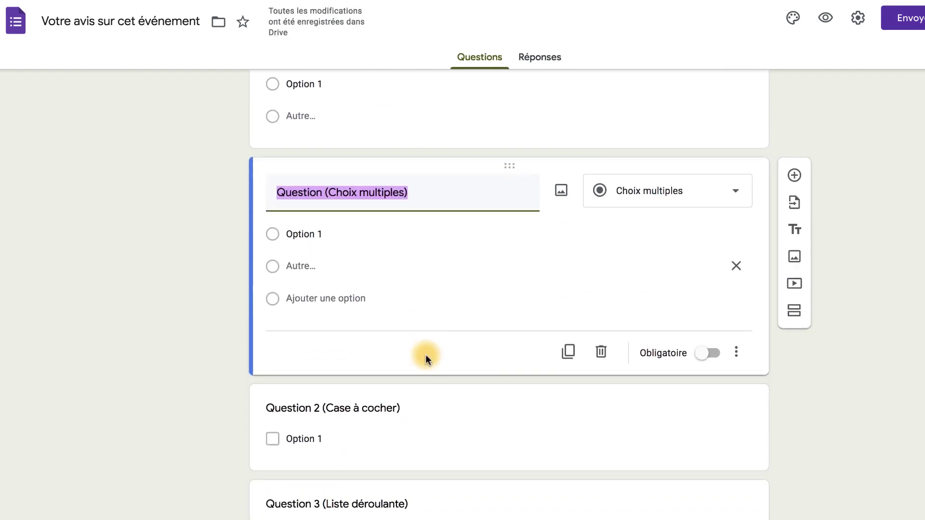
{"action": "left_click", "coordinate": [601, 353]}
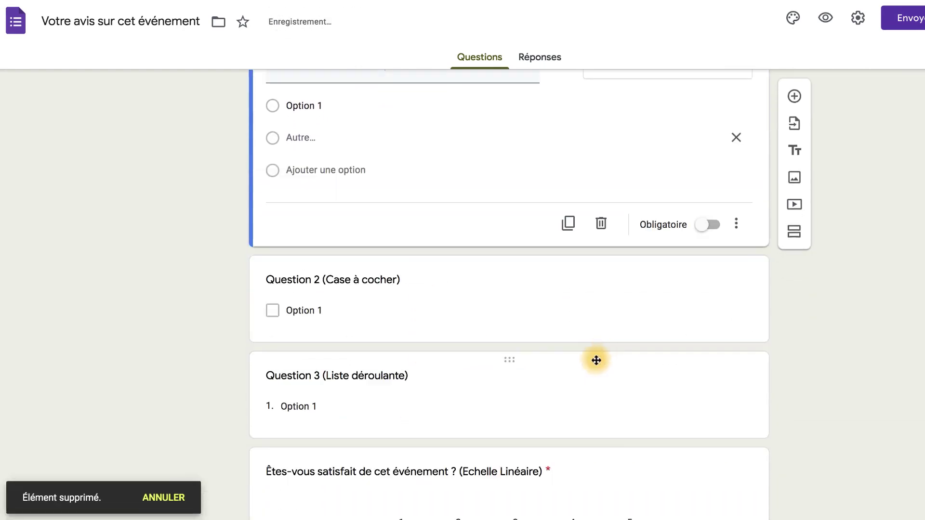
- Make the multiple-choice question required and optional again, and view its additional display and option-order settings without choosing any
{"action": "left_click", "coordinate": [712, 225]}
{"action": "left_click", "coordinate": [712, 225]}
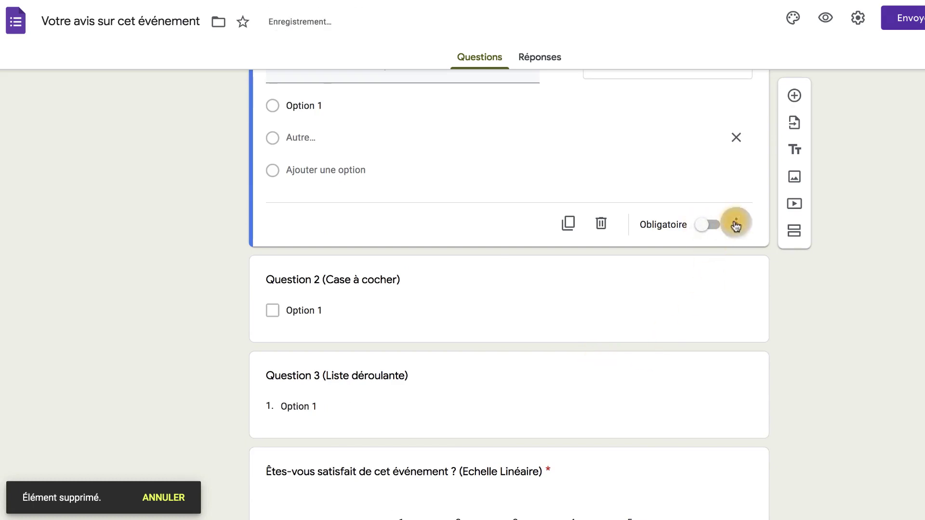
{"action": "left_click", "coordinate": [737, 224]}
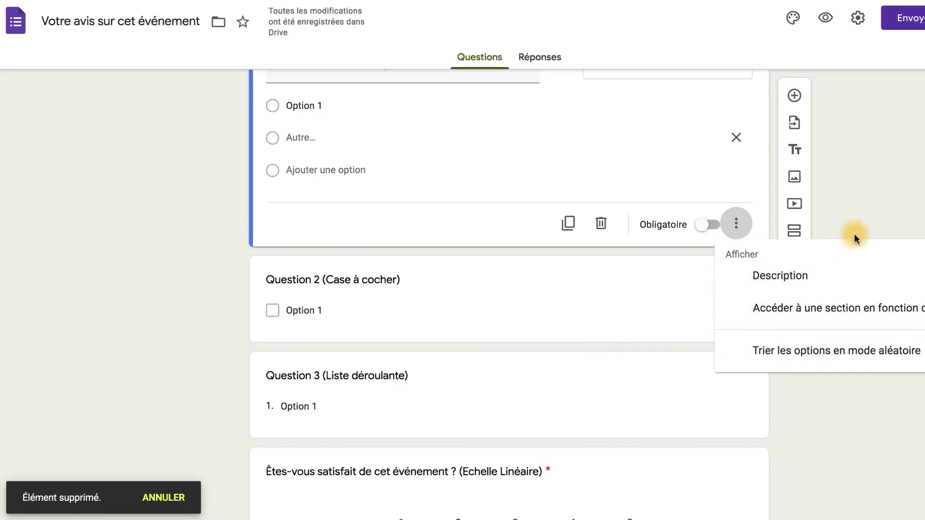
{"action": "left_click", "coordinate": [874, 203]}
- Add a blank question below the multiple-choice question and delete it
{"action": "scroll", "coordinate": [847, 224], "scroll_direction": "up", "scroll_amount": 3}
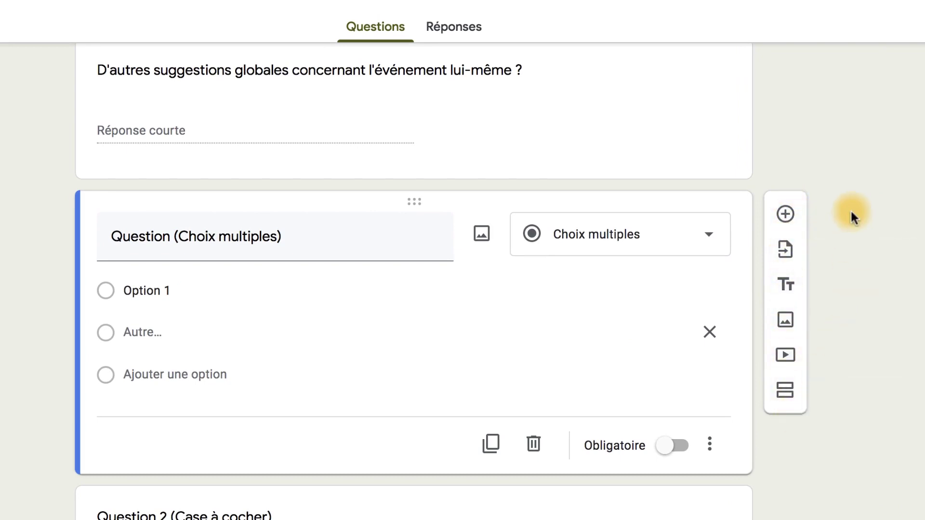
{"action": "left_click", "coordinate": [786, 214]}
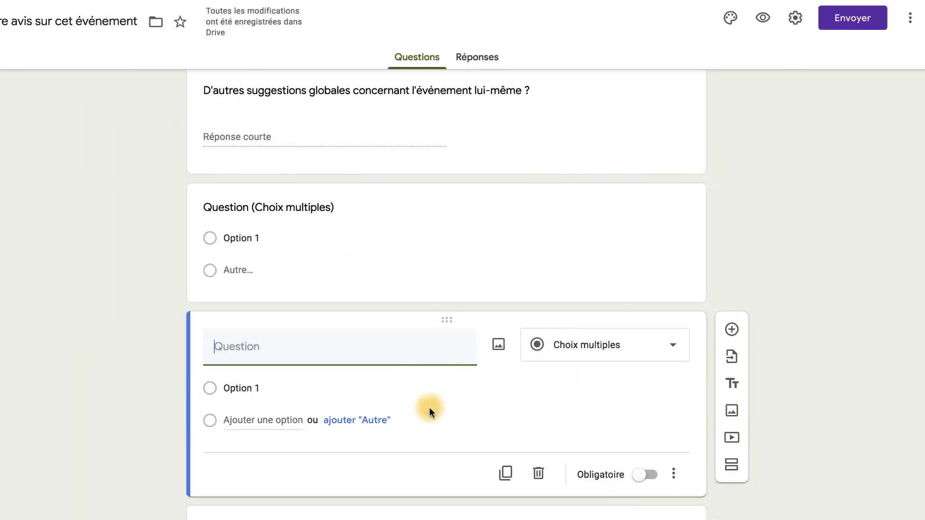
{"action": "left_click", "coordinate": [538, 473]}
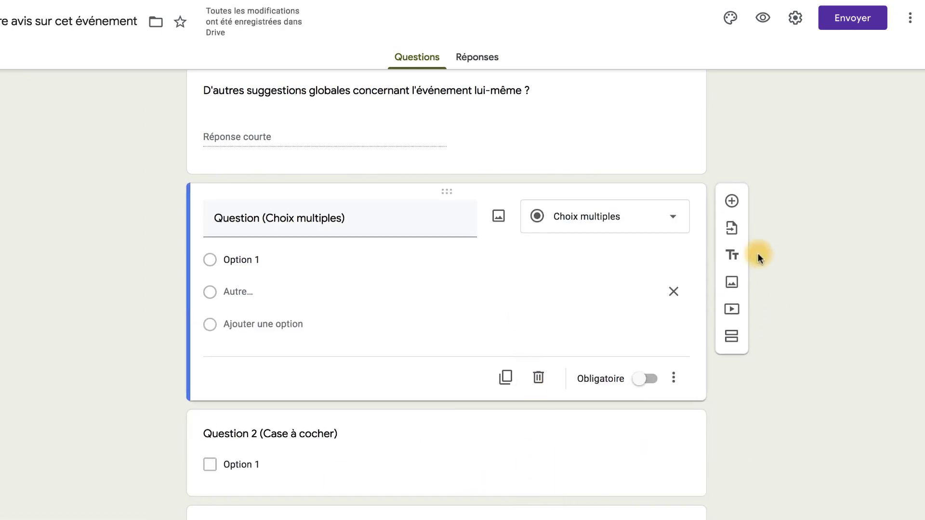
- View the forms available for importing questions without selecting one, and add a title and description block and delete it
{"action": "left_click", "coordinate": [732, 230]}
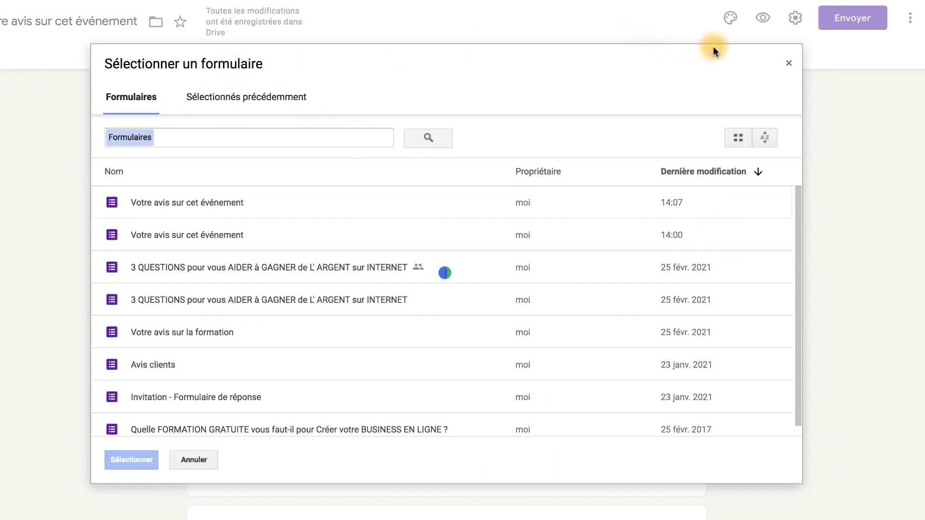
{"action": "left_click", "coordinate": [791, 65]}
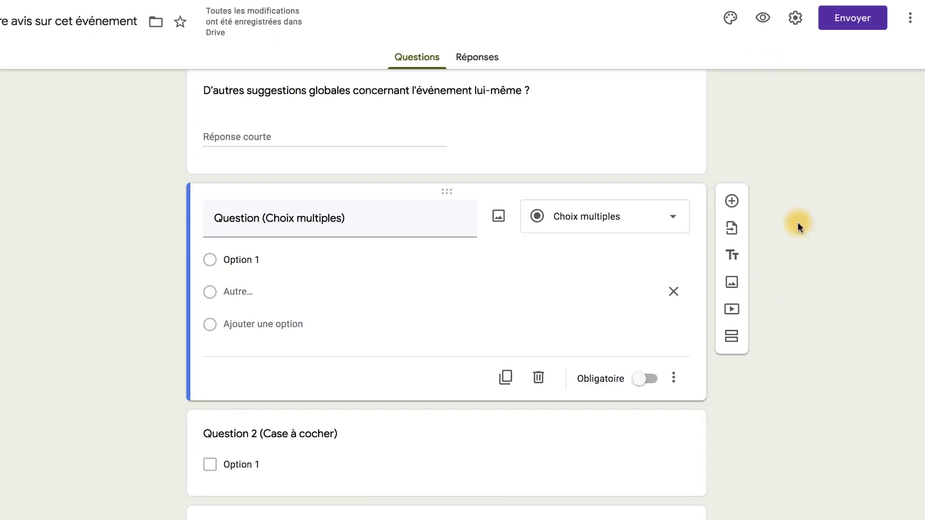
{"action": "left_click", "coordinate": [730, 257]}
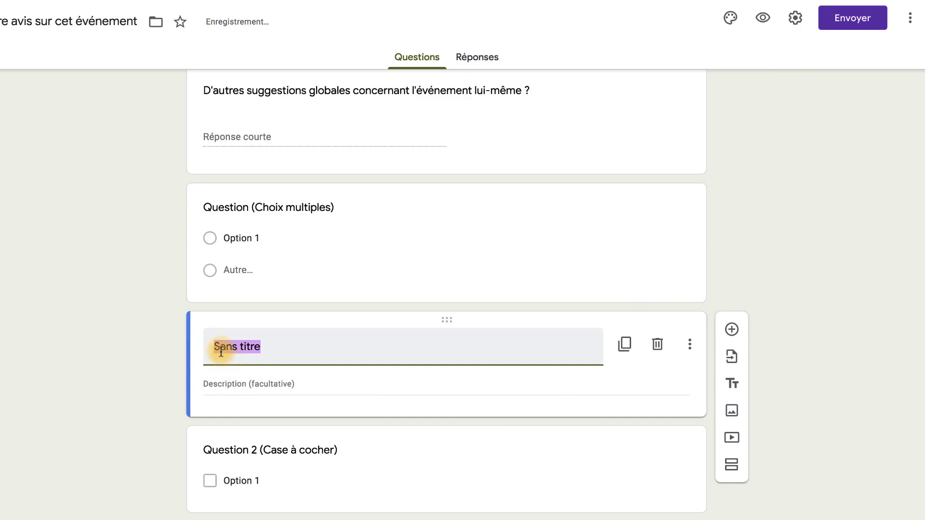
{"action": "left_click", "coordinate": [657, 344]}
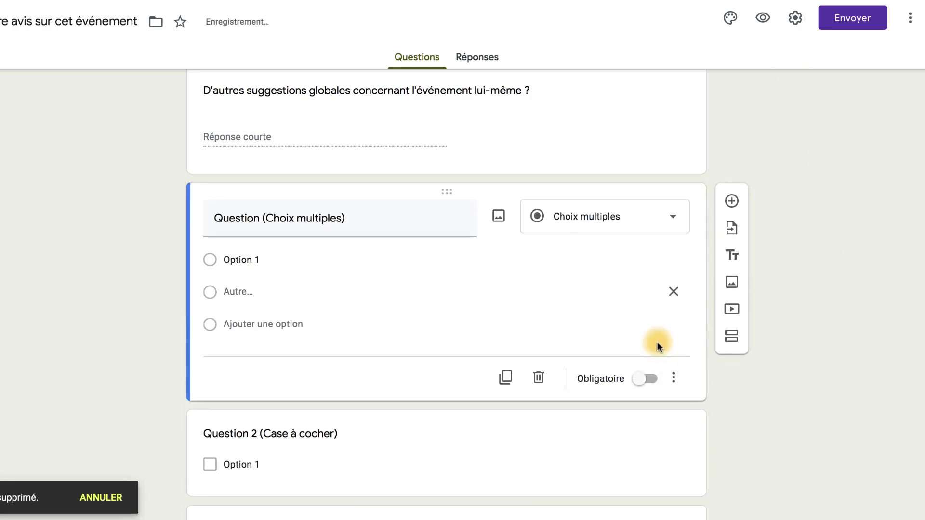
- Insert the second Jan 22, 2020 image from Photos as an image block below the multiple-choice question
{"action": "left_click", "coordinate": [732, 283]}
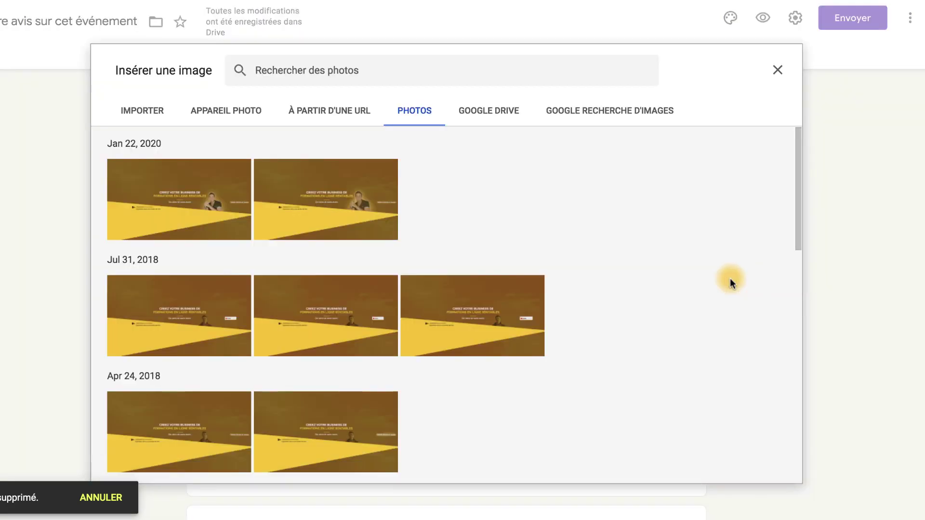
{"action": "left_click", "coordinate": [348, 203]}
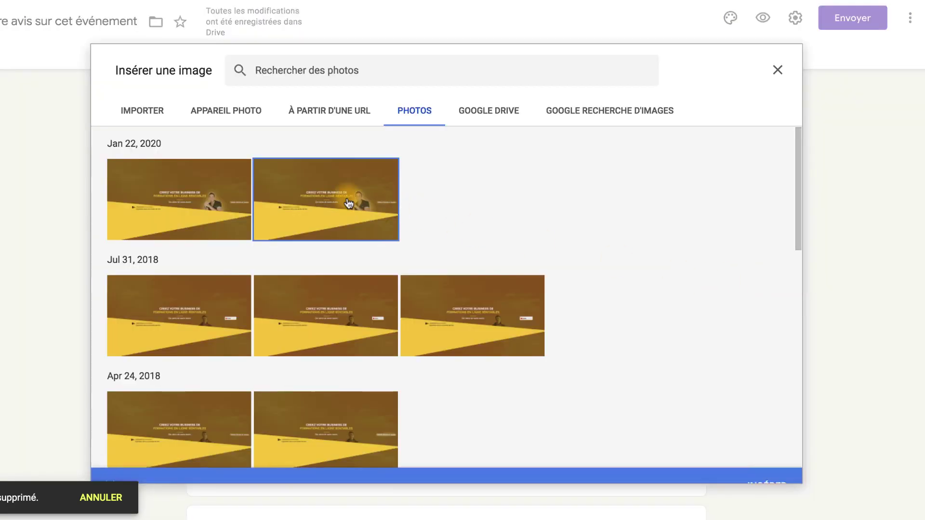
{"action": "left_click", "coordinate": [348, 203]}
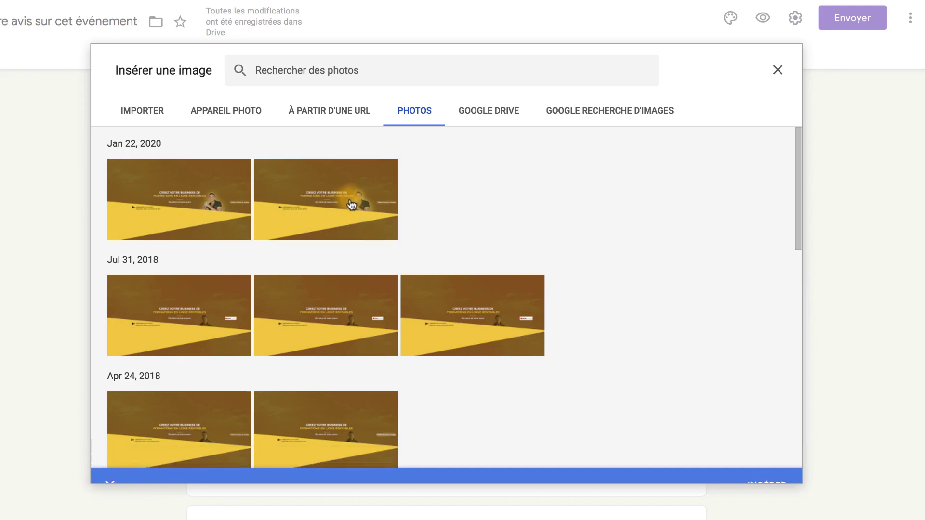
{"action": "key", "text": "Escape"}
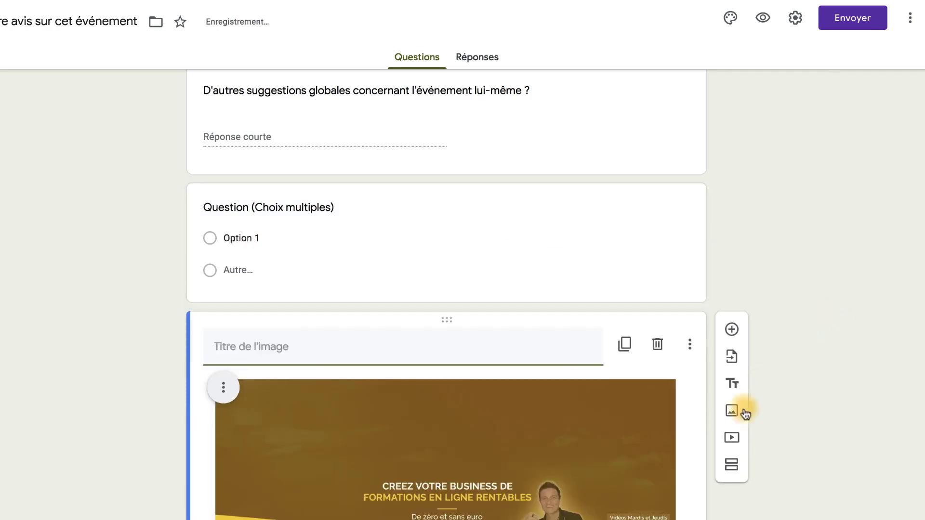
- Insert the second Jul 31, 2018 image from Photos into the multiple-choice question
{"action": "left_click", "coordinate": [252, 199]}
{"action": "scroll", "coordinate": [391, 479], "scroll_direction": "up", "scroll_amount": 5}
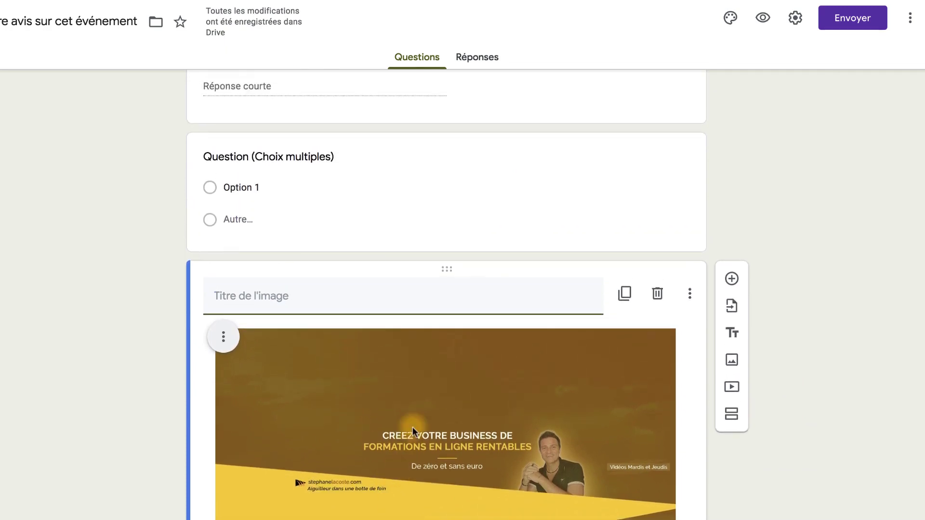
{"action": "left_click", "coordinate": [489, 312]}
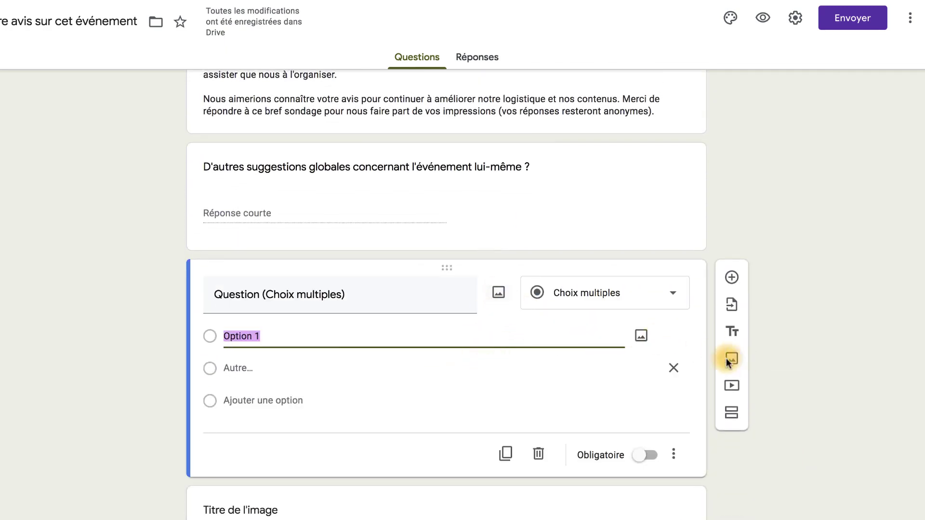
{"action": "left_click", "coordinate": [498, 292]}
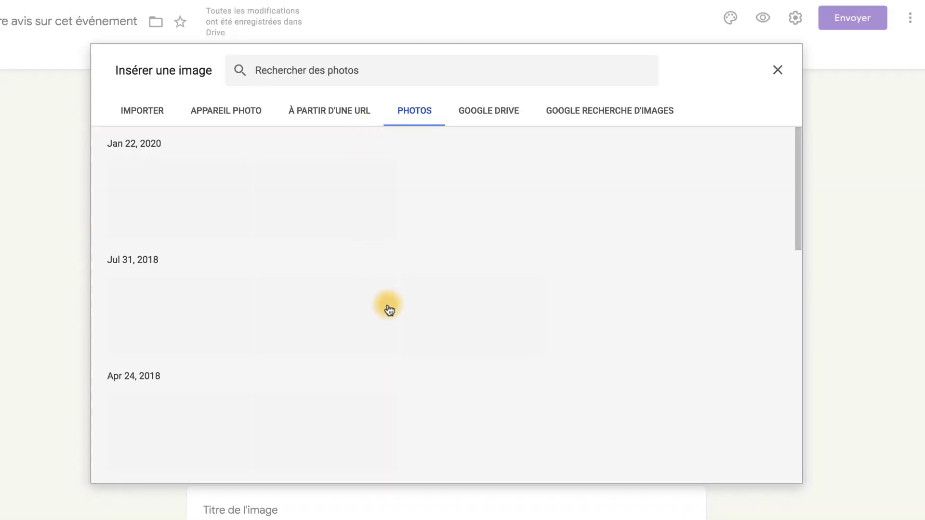
{"action": "left_click", "coordinate": [355, 305]}
{"action": "left_click", "coordinate": [768, 467]}
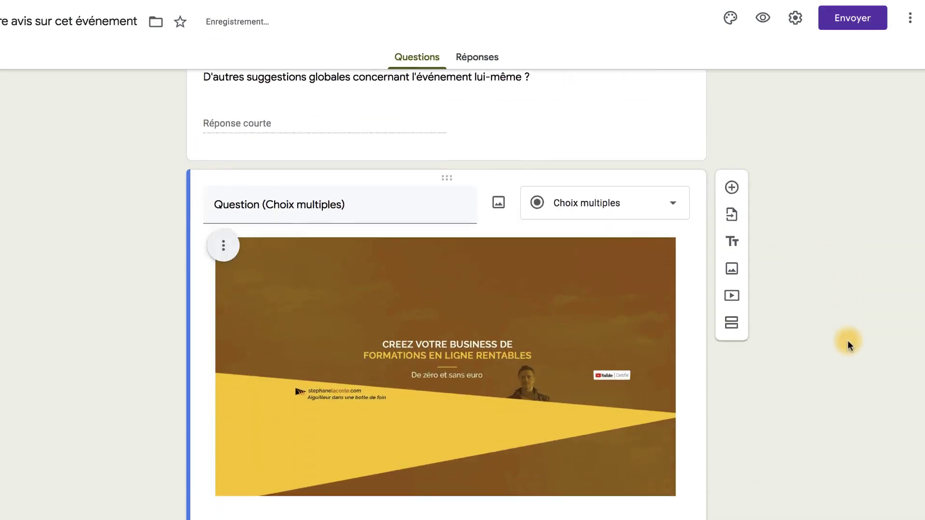
- Delete the standalone image block below the multiple-choice question
{"action": "scroll", "coordinate": [416, 441], "scroll_direction": "down", "scroll_amount": 7}
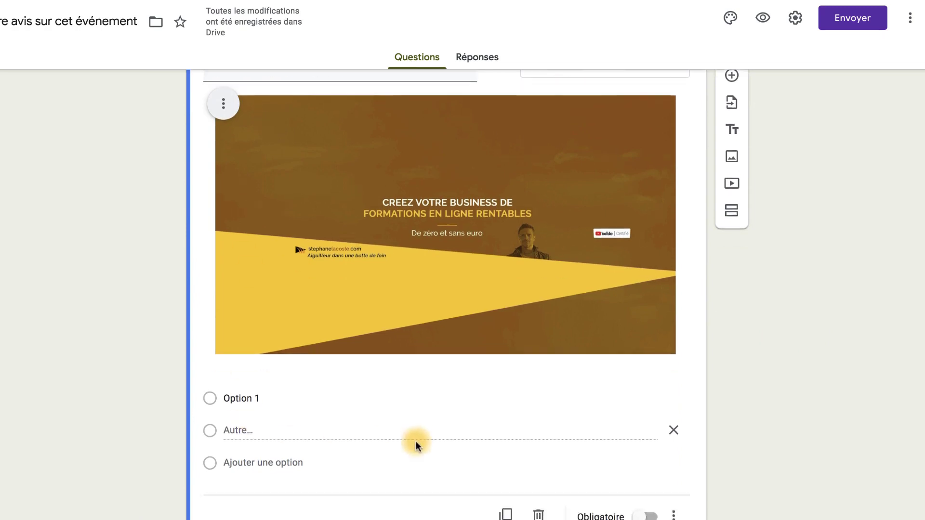
{"action": "scroll", "coordinate": [433, 400], "scroll_direction": "down", "scroll_amount": 2}
{"action": "scroll", "coordinate": [452, 385], "scroll_direction": "up", "scroll_amount": 1}
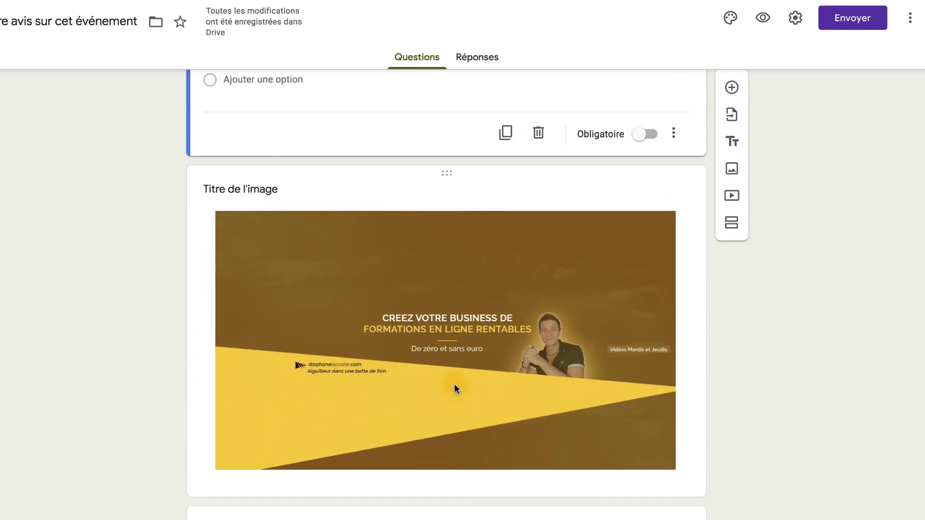
{"action": "left_click", "coordinate": [670, 193]}
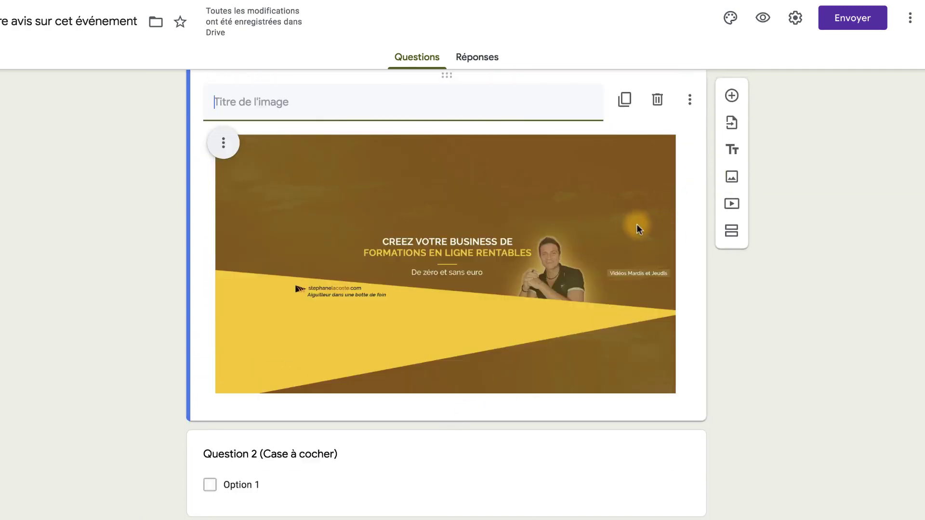
{"action": "scroll", "coordinate": [637, 221], "scroll_direction": "up", "scroll_amount": 2}
{"action": "left_click", "coordinate": [657, 201]}
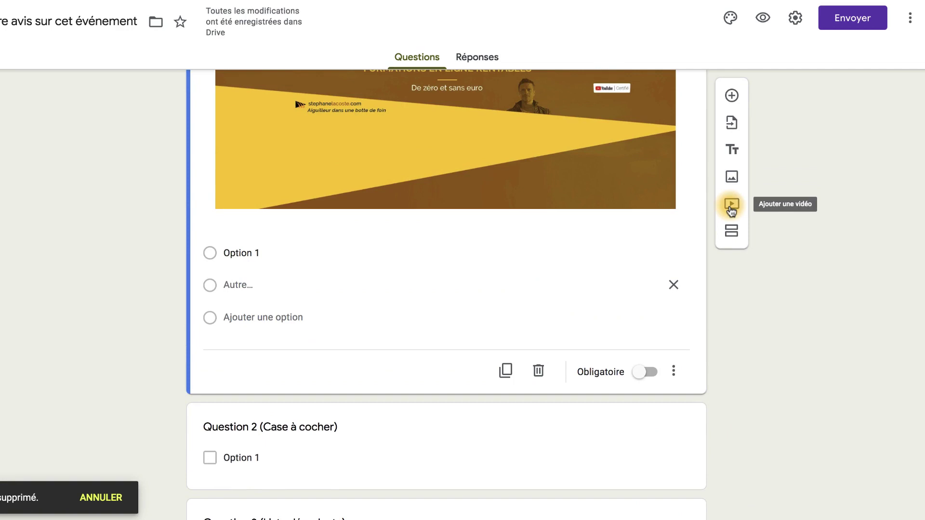
- Start adding a video below the multiple-choice question and view the URL and YouTube search options for choosing one
{"action": "scroll", "coordinate": [731, 209], "scroll_direction": "up", "scroll_amount": 5}
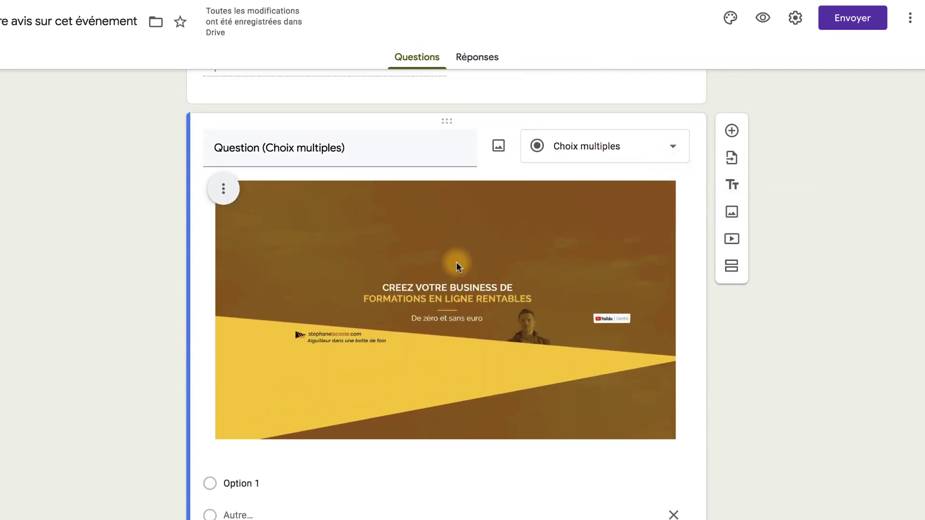
{"action": "left_click", "coordinate": [732, 238]}
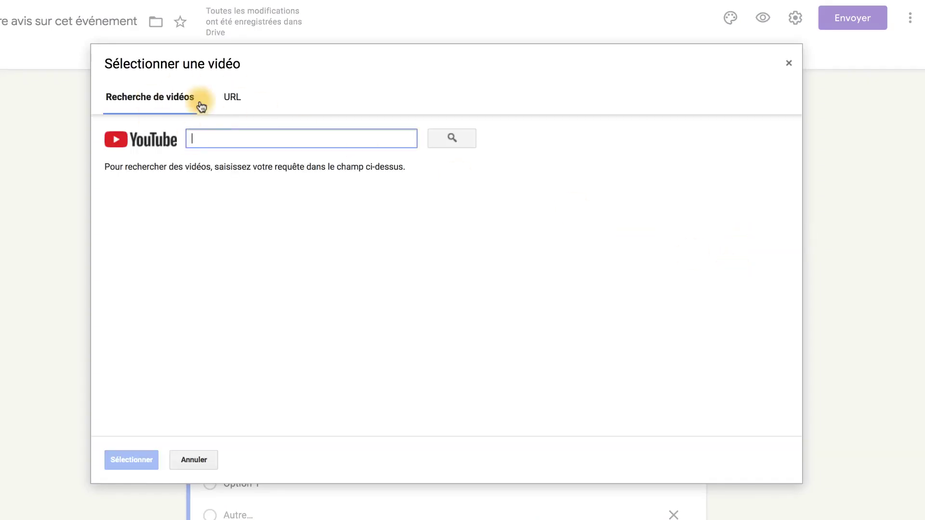
{"action": "left_click", "coordinate": [231, 97]}
{"action": "left_click", "coordinate": [175, 97]}
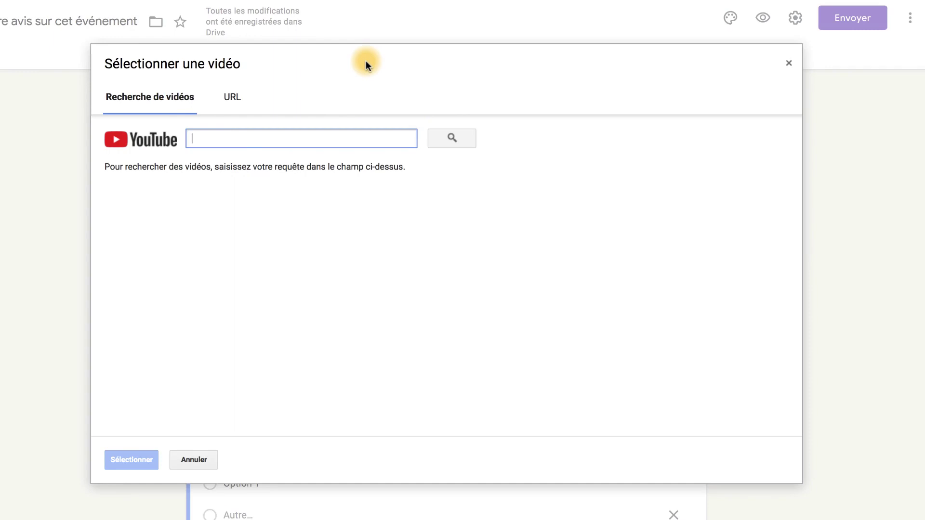
- Search YouTube for youtube.com/channel/UCR3WAiFlMxrwHYdM9bJPYgg, browse the videos, and cancel the selection without adding one
{"action": "type", "text": "youtube.com/channel/UCR3WAiFlMxrwHYdM9bJPYgg"}
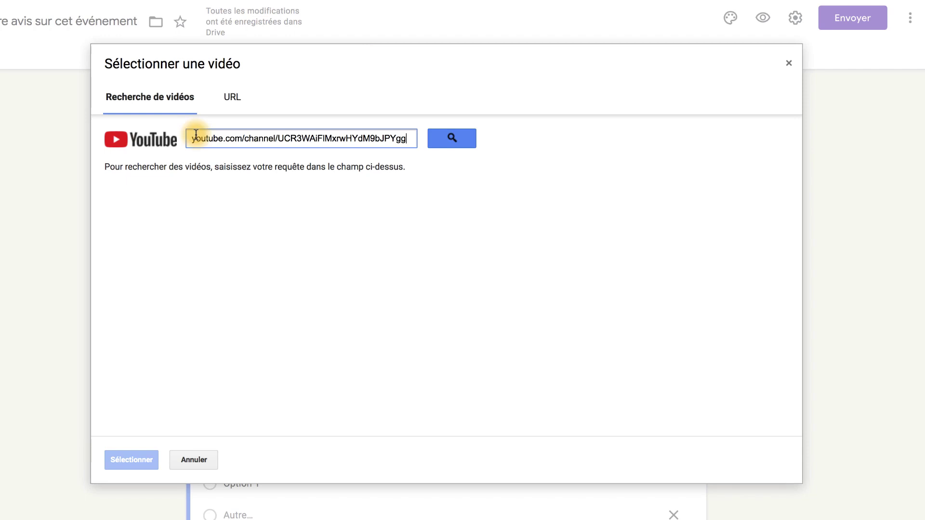
{"action": "key", "text": "Return"}
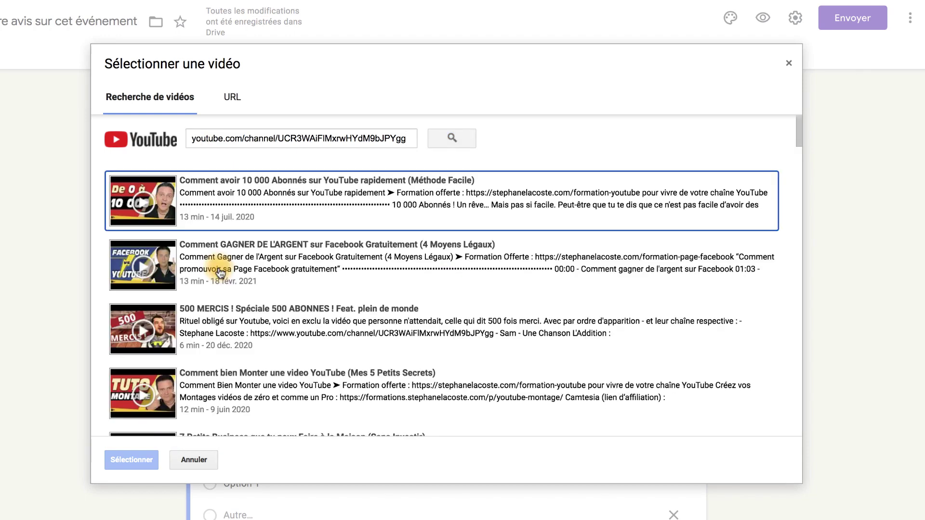
{"action": "scroll", "coordinate": [220, 273], "scroll_direction": "down", "scroll_amount": 9}
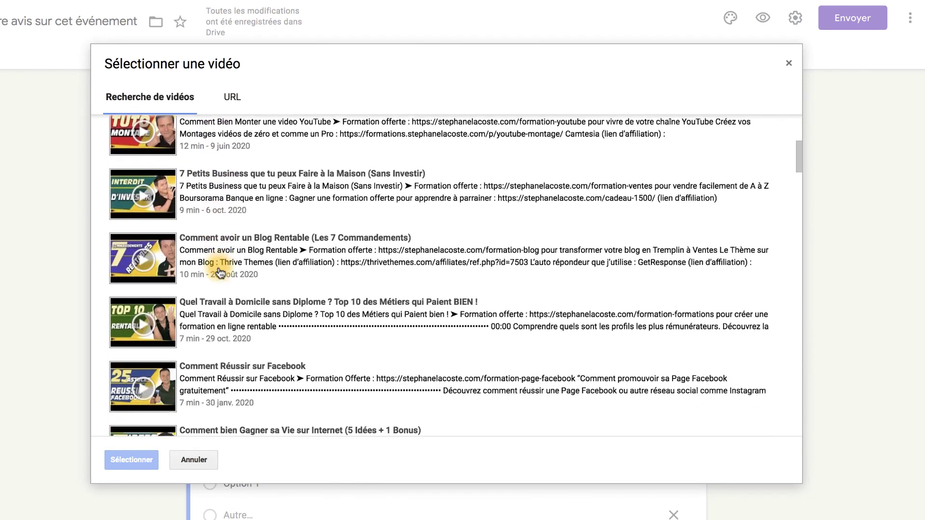
{"action": "scroll", "coordinate": [220, 273], "scroll_direction": "down", "scroll_amount": 15}
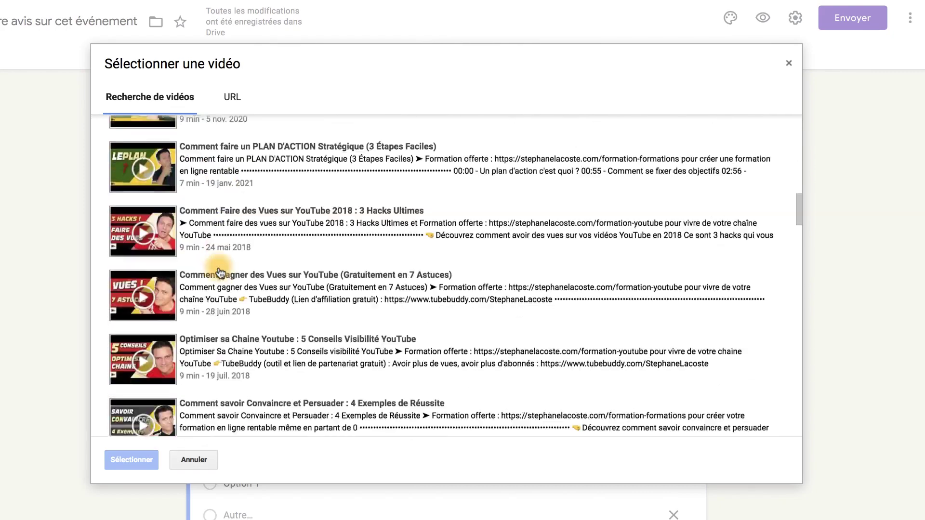
{"action": "scroll", "coordinate": [221, 265], "scroll_direction": "down", "scroll_amount": 2}
{"action": "scroll", "coordinate": [212, 265], "scroll_direction": "up", "scroll_amount": 20}
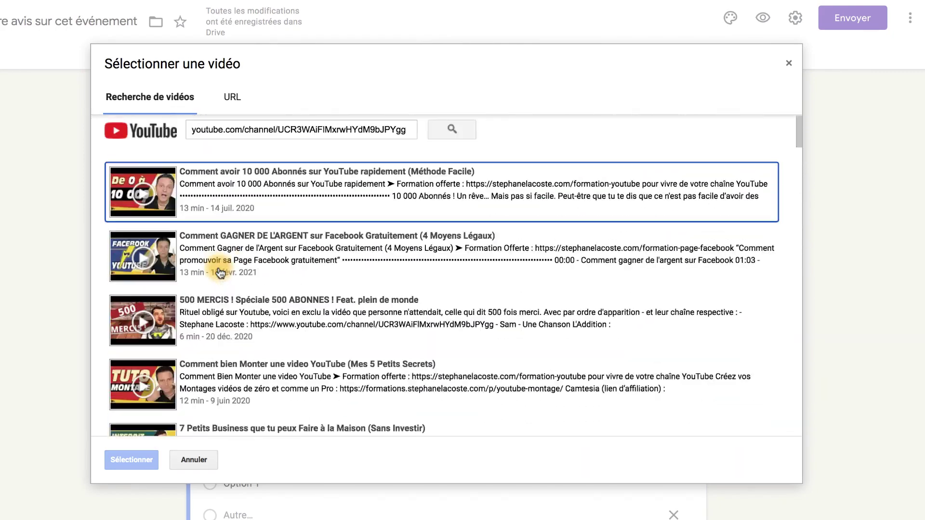
{"action": "left_click", "coordinate": [193, 460]}
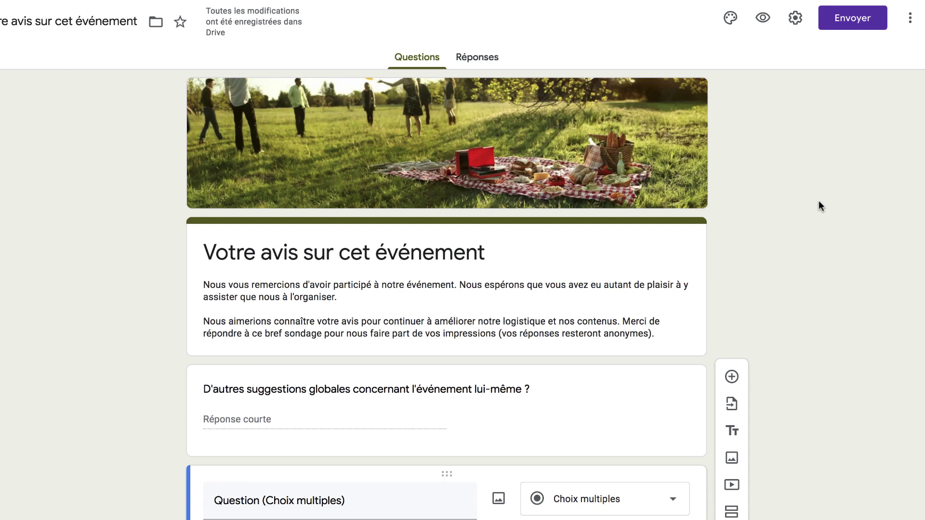
- View the answer types available for the short-answer question about other event suggestions without changing its type
{"action": "scroll", "coordinate": [819, 201], "scroll_direction": "down", "scroll_amount": 6}
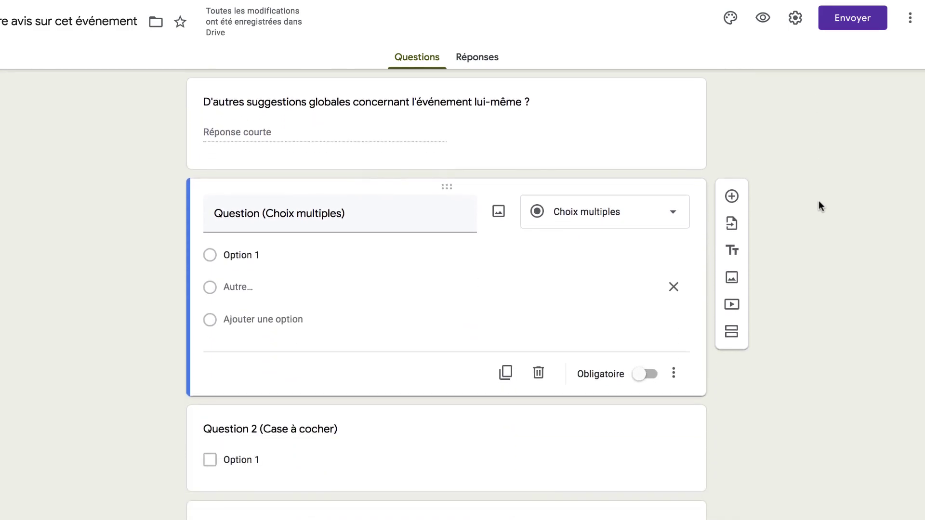
{"action": "left_click", "coordinate": [674, 214]}
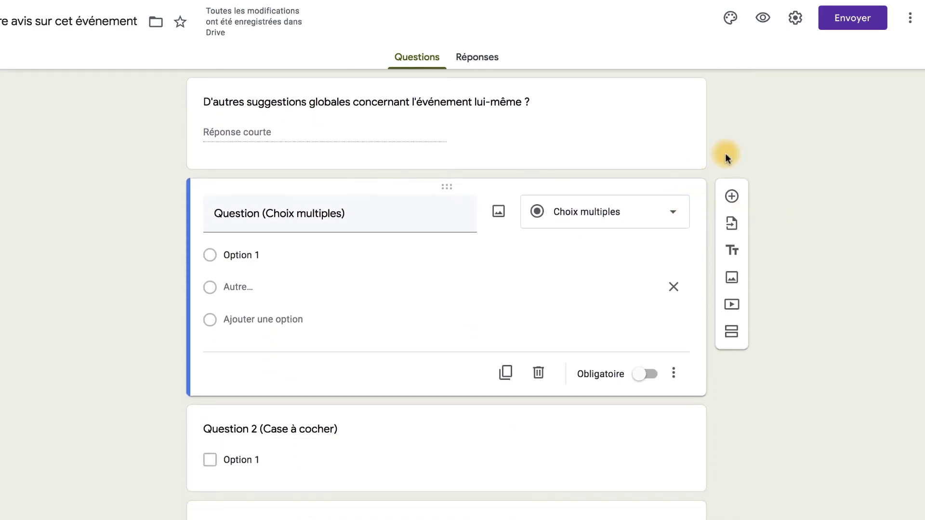
{"action": "left_click", "coordinate": [650, 130]}
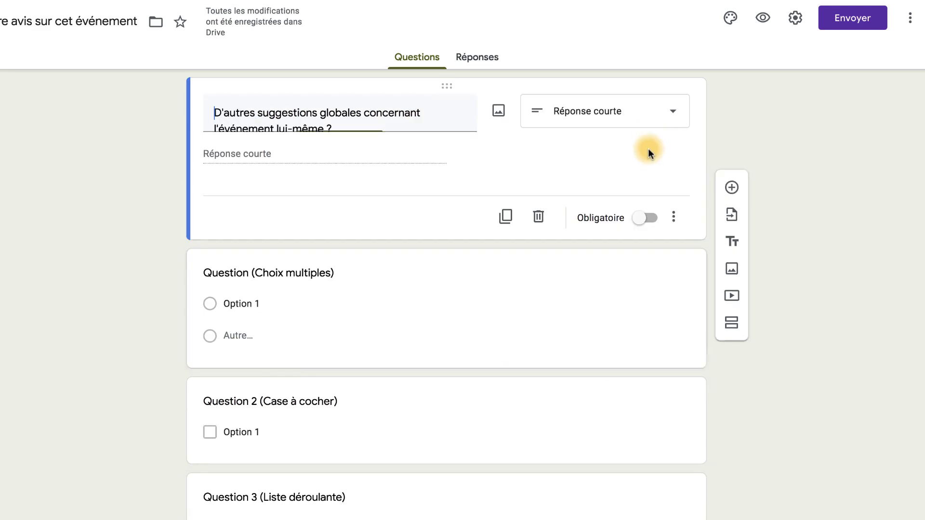
{"action": "left_click", "coordinate": [675, 113]}
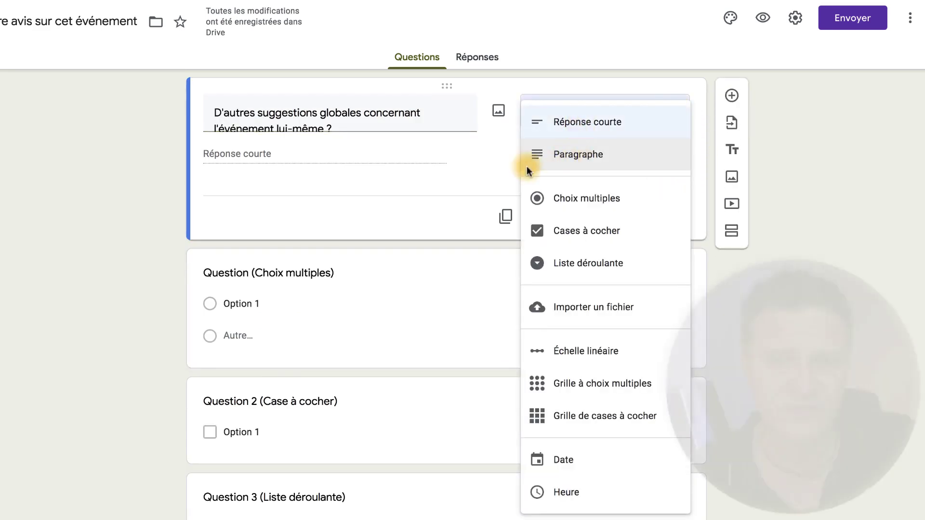
{"action": "left_click", "coordinate": [333, 158]}
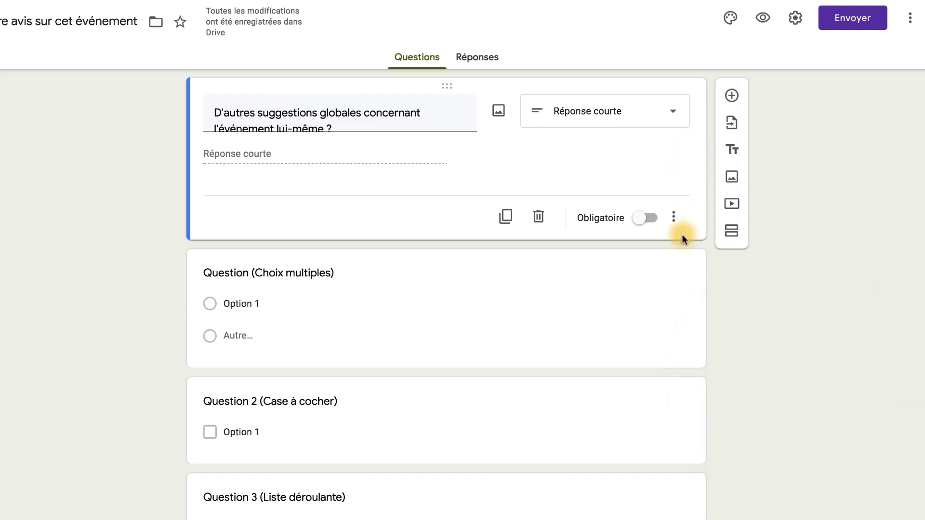
- View the multiple-choice question's available answer types and compare them with the form's checkbox, dropdown, linear-scale and grid questions, leaving the type unchanged
{"action": "scroll", "coordinate": [766, 305], "scroll_direction": "down", "scroll_amount": 1}
{"action": "scroll", "coordinate": [765, 305], "scroll_direction": "down", "scroll_amount": 5}
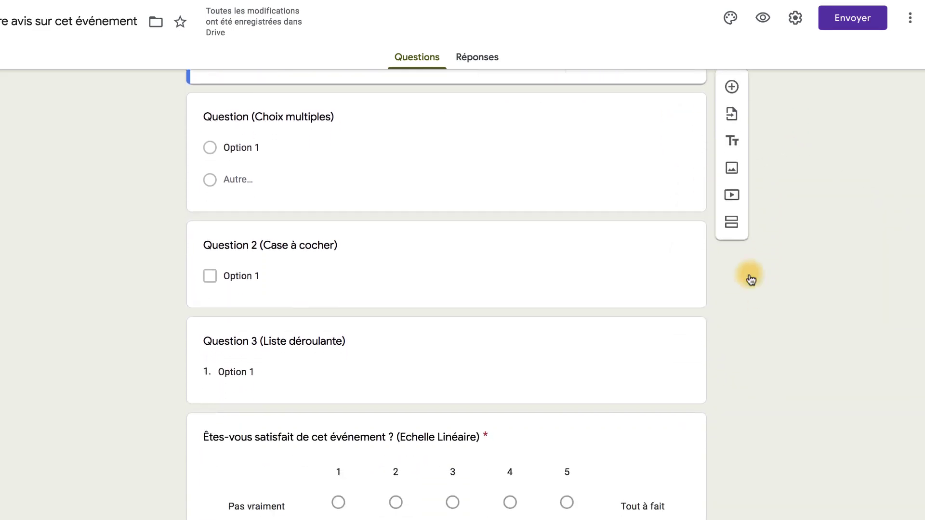
{"action": "left_click", "coordinate": [653, 166]}
{"action": "left_click", "coordinate": [214, 131]}
{"action": "left_click", "coordinate": [671, 131]}
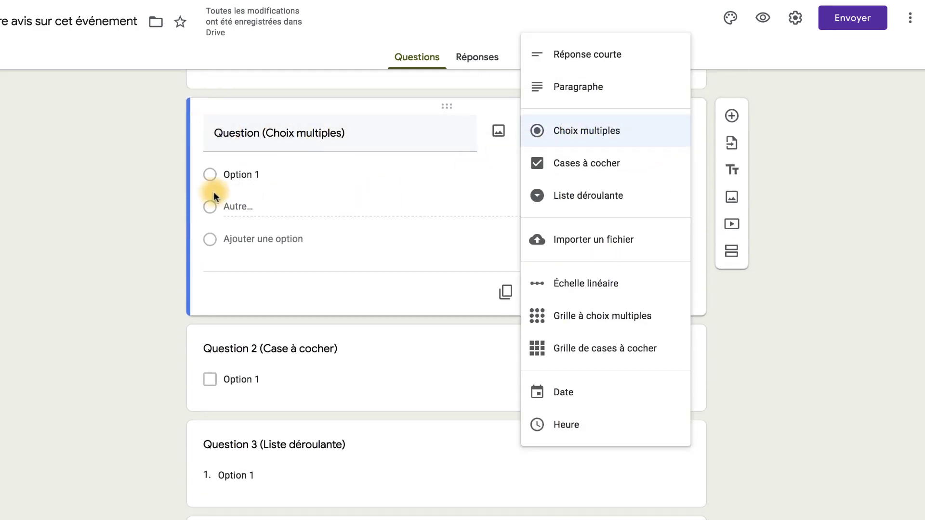
{"action": "scroll", "coordinate": [212, 215], "scroll_direction": "down", "scroll_amount": 5}
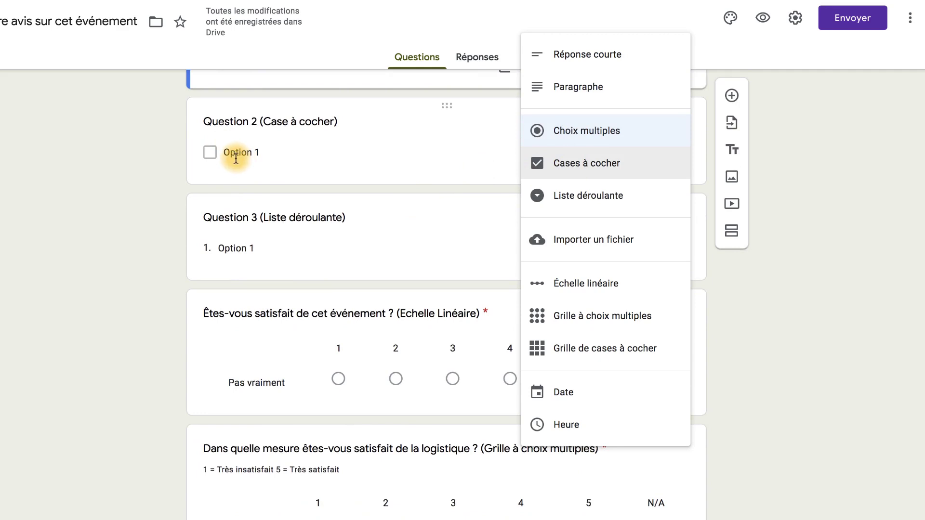
{"action": "scroll", "coordinate": [236, 158], "scroll_direction": "down", "scroll_amount": 3}
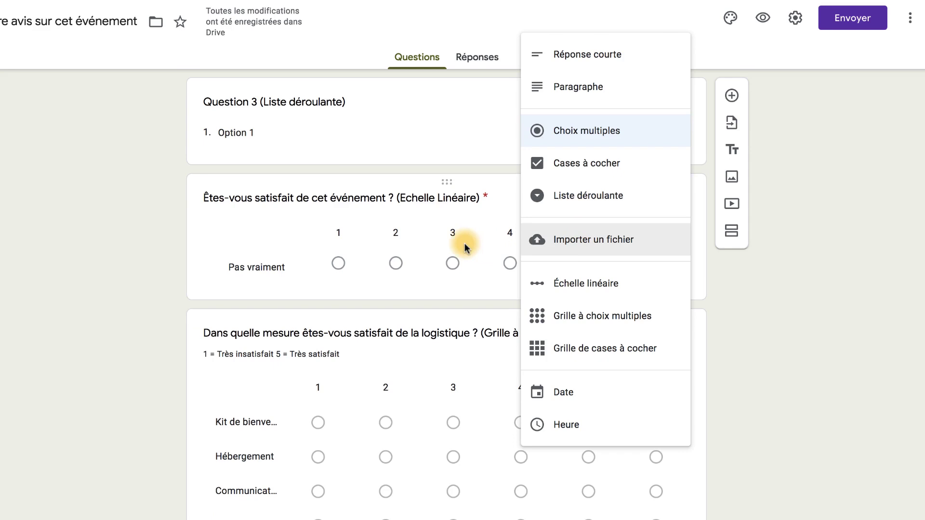
{"action": "scroll", "coordinate": [487, 244], "scroll_direction": "down", "scroll_amount": 3}
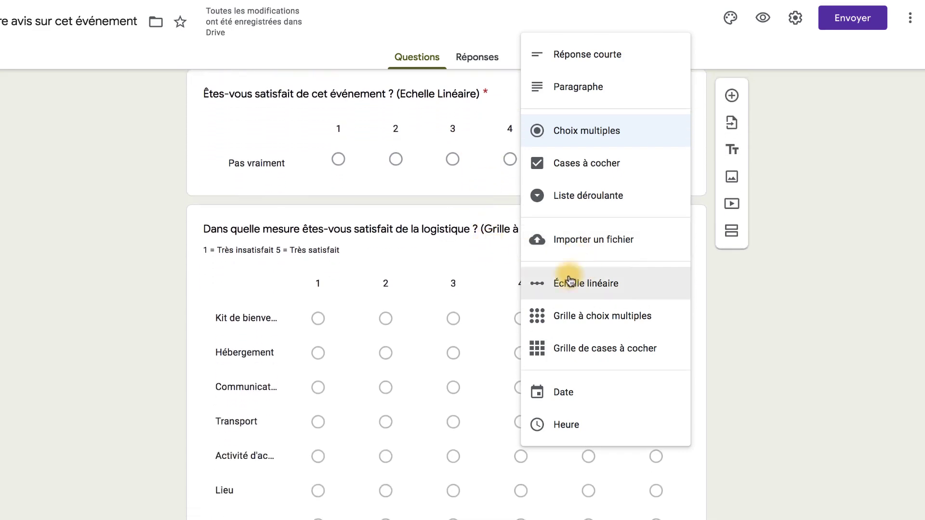
{"action": "left_click", "coordinate": [851, 287]}
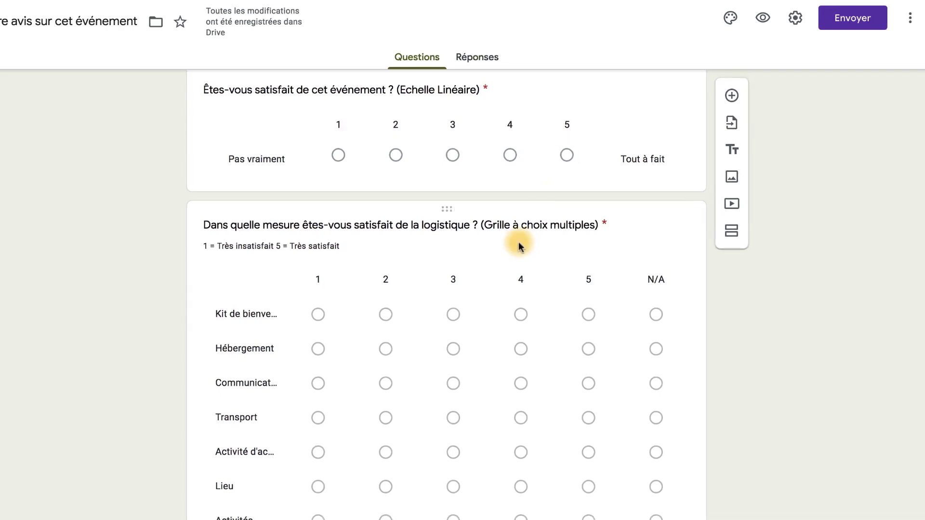
- Open the multiple-choice grid question about logistics satisfaction and examine its description, rows and columns without editing them
{"action": "left_click", "coordinate": [490, 226]}
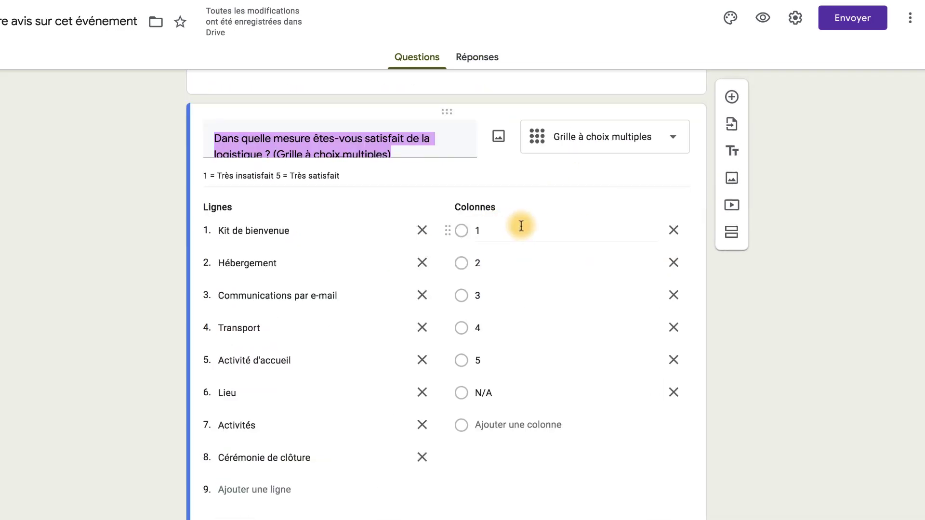
{"action": "left_click", "coordinate": [622, 166]}
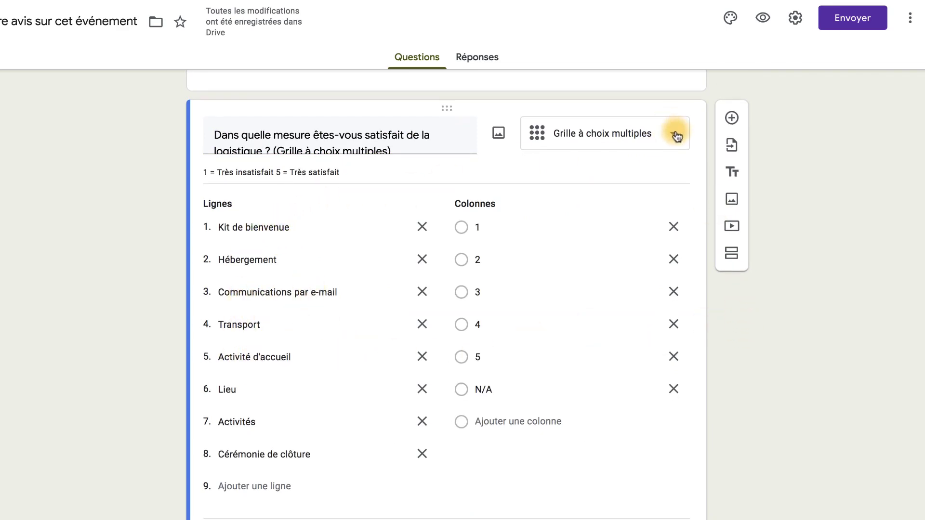
{"action": "triple_click", "coordinate": [566, 176]}
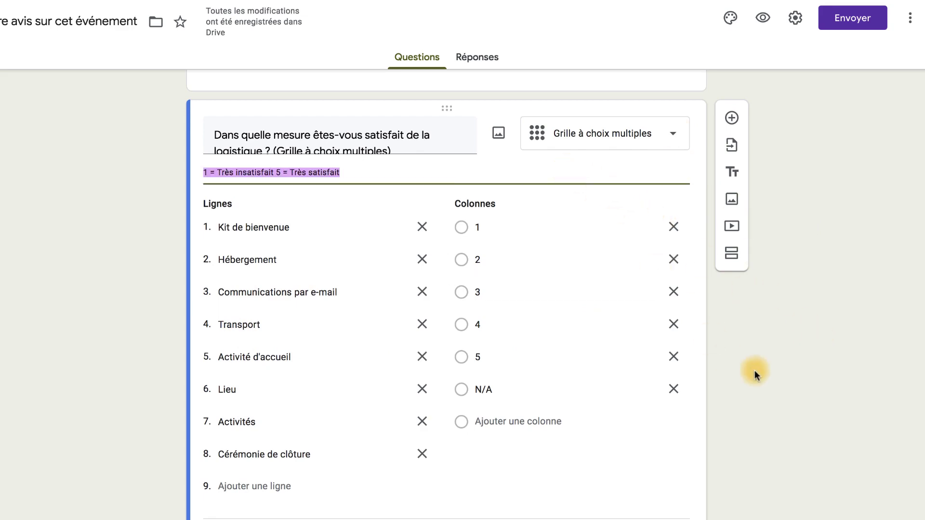
{"action": "left_click", "coordinate": [788, 374]}
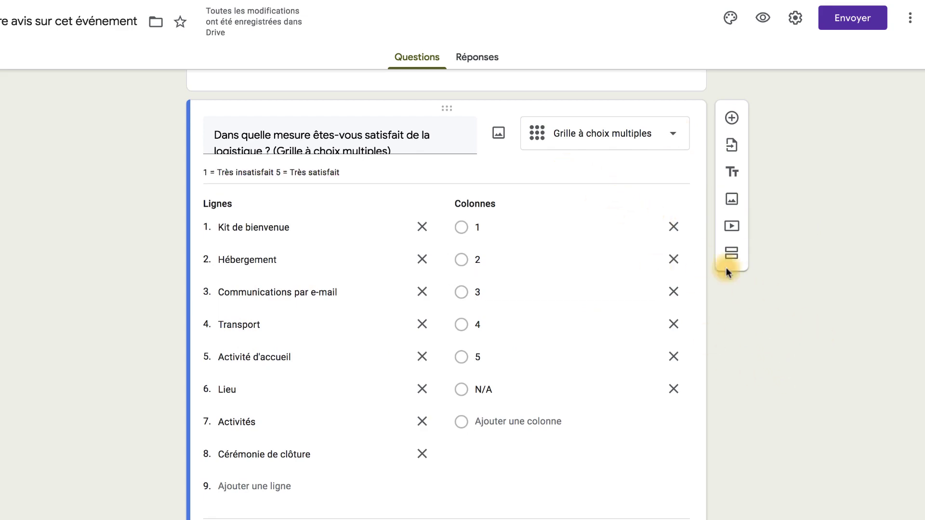
{"action": "scroll", "coordinate": [681, 164], "scroll_direction": "down", "scroll_amount": 8}
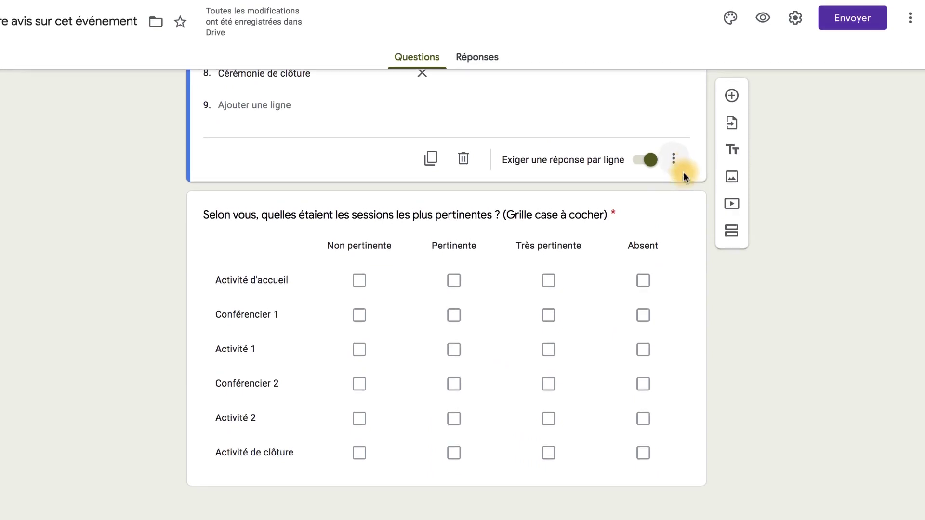
- Open the checkbox-grid question about the most relevant sessions and view its available answer types without changing the type
{"action": "left_click", "coordinate": [627, 217]}
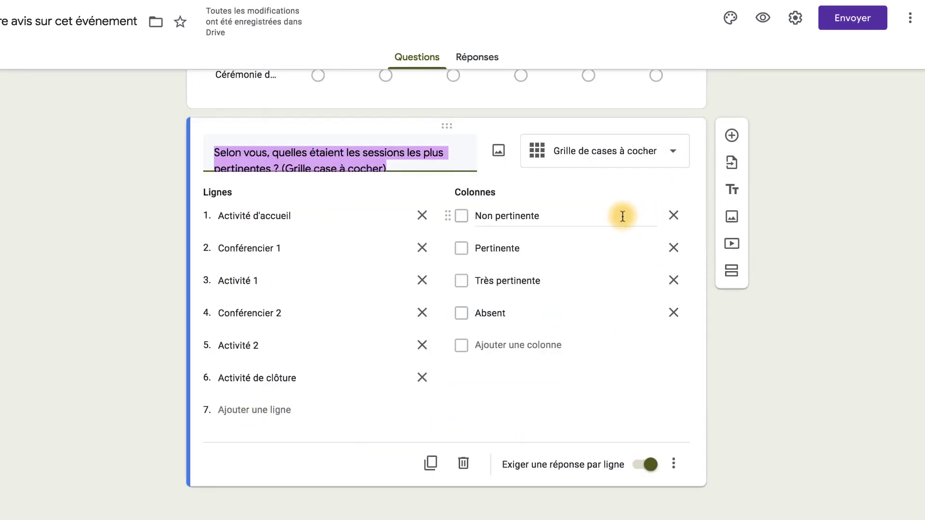
{"action": "left_click", "coordinate": [685, 153]}
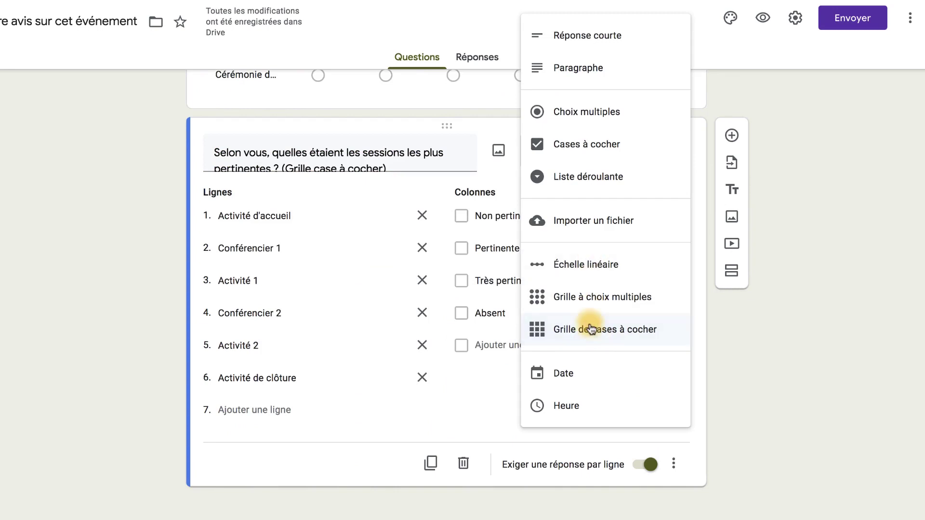
{"action": "left_click", "coordinate": [791, 332]}
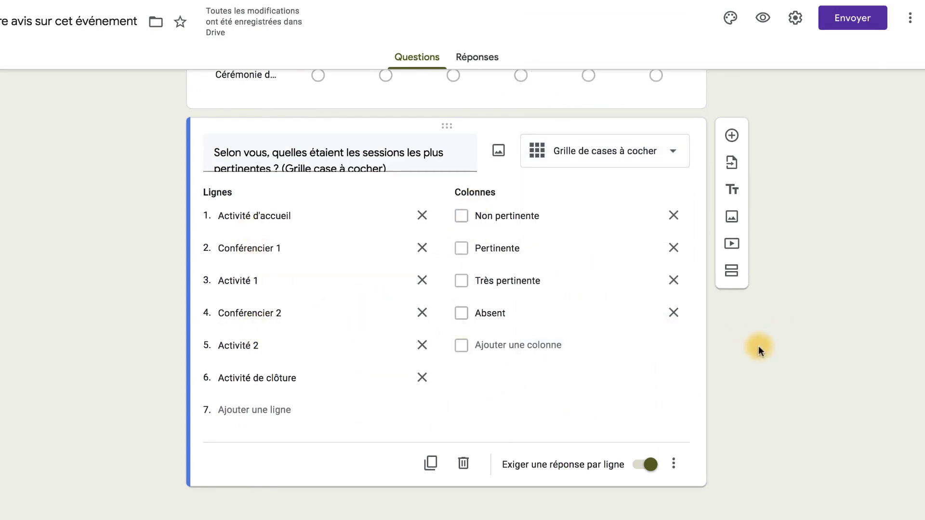
- Preview the form and try its short-answer field, Option 1 in the multiple-choice and checkbox questions, and the dropdown list without choosing an entry
{"action": "left_click", "coordinate": [763, 18]}
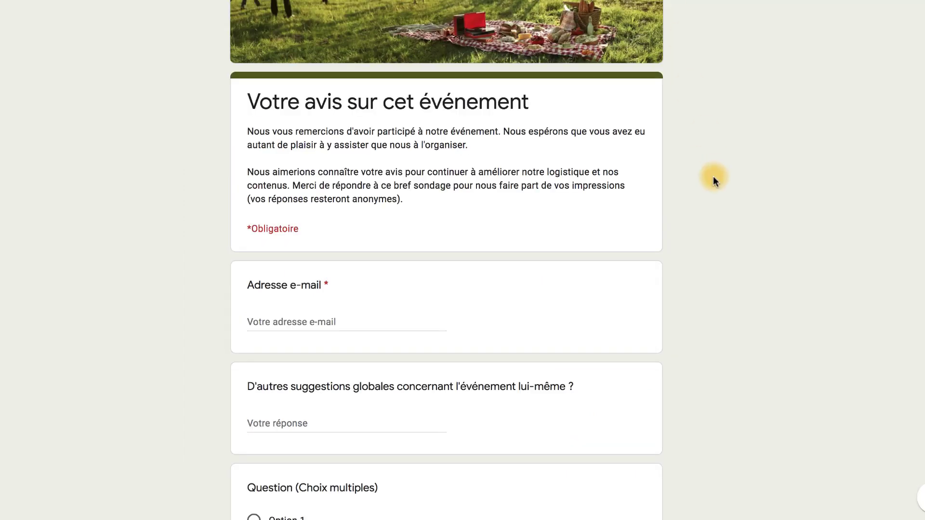
{"action": "scroll", "coordinate": [713, 175], "scroll_direction": "down", "scroll_amount": 7}
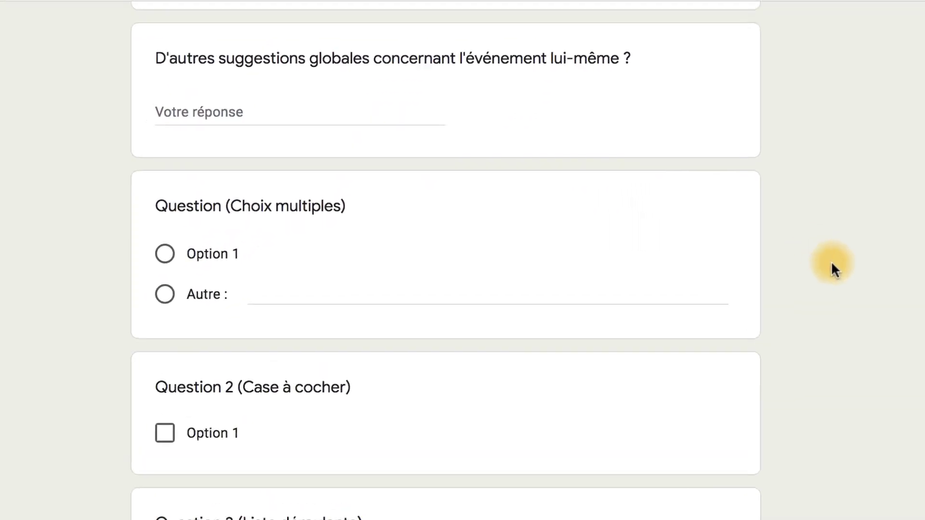
{"action": "left_click", "coordinate": [223, 109]}
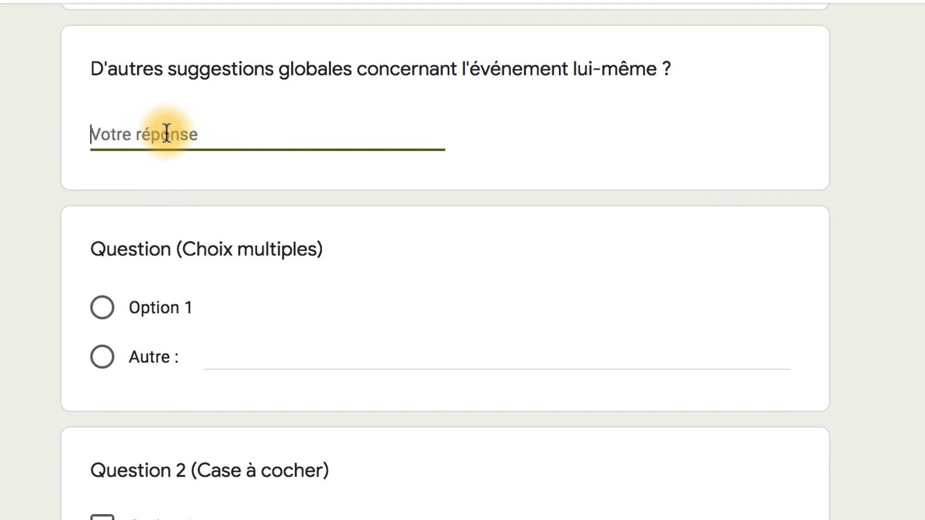
{"action": "scroll", "coordinate": [35, 159], "scroll_direction": "down", "scroll_amount": 5}
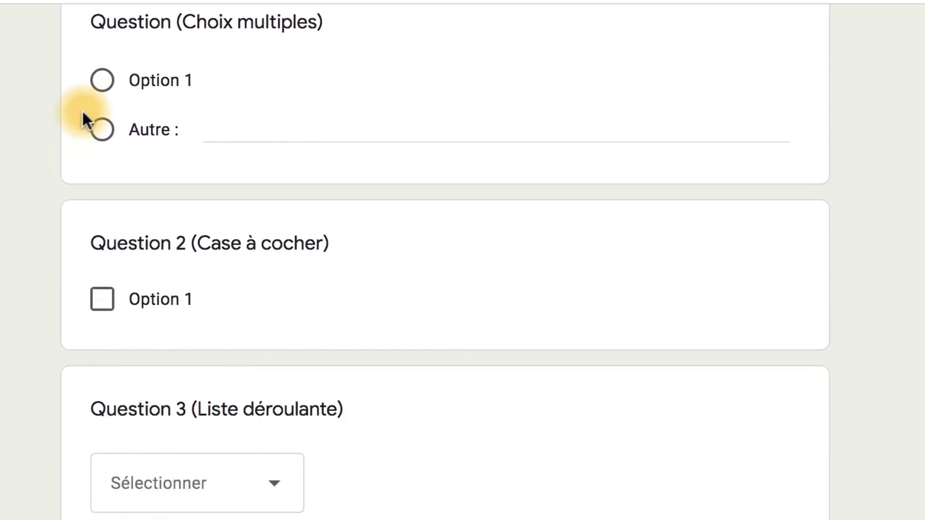
{"action": "left_click", "coordinate": [107, 80]}
{"action": "left_click", "coordinate": [102, 342]}
{"action": "left_click", "coordinate": [269, 513]}
{"action": "scroll", "coordinate": [268, 303], "scroll_direction": "down", "scroll_amount": 8}
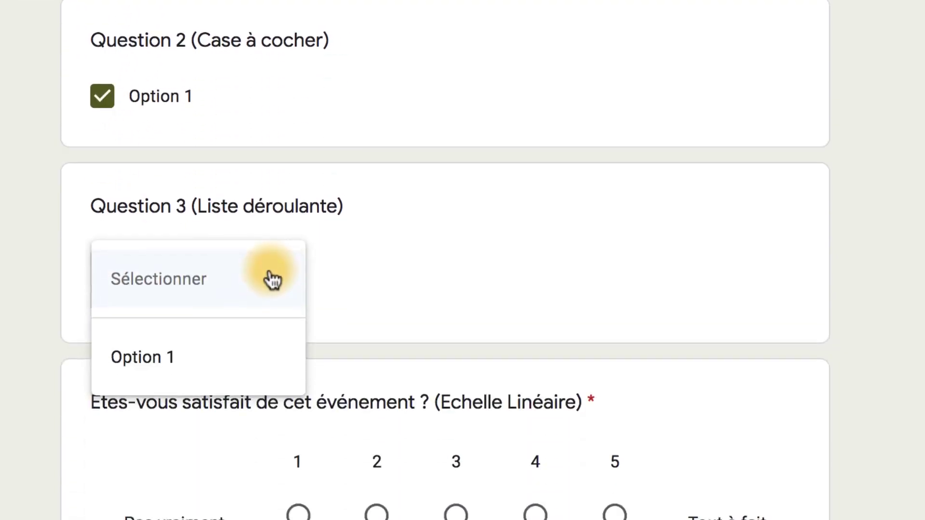
{"action": "key", "text": "Escape"}
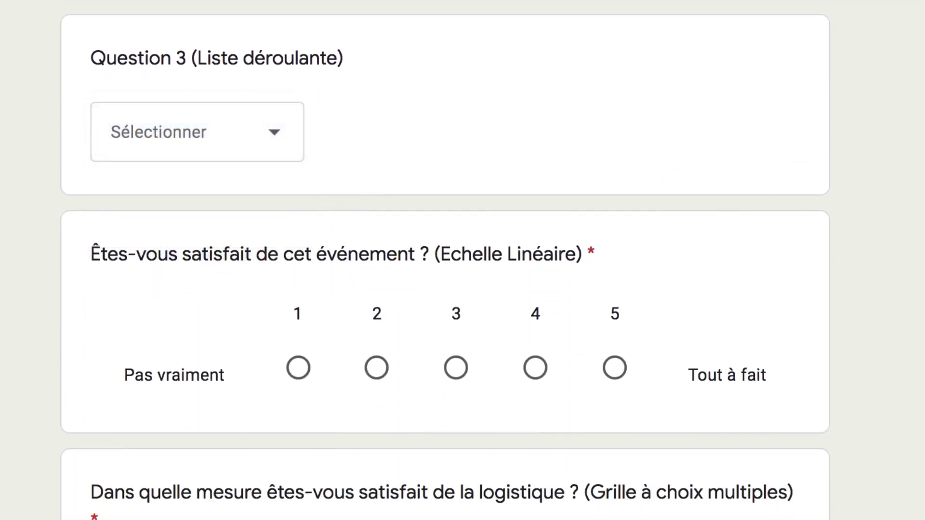
- In the preview's logistics grid, rate Kit de bienvenue 1, Hébergement 2, Communications par e-mail 4, Transport 2 and Activité d'accueil 4
{"action": "scroll", "coordinate": [453, 60], "scroll_direction": "down", "scroll_amount": 7}
{"action": "scroll", "coordinate": [453, 60], "scroll_direction": "up", "scroll_amount": 3}
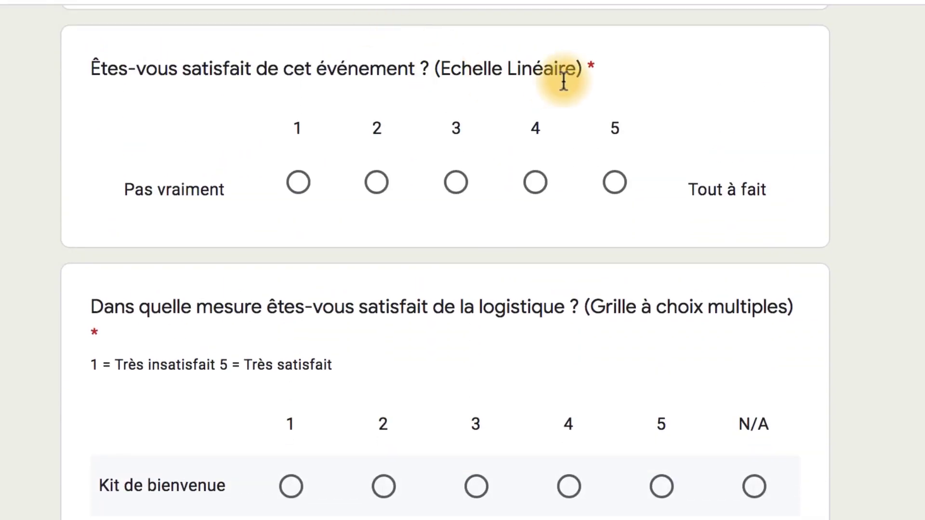
{"action": "scroll", "coordinate": [463, 260], "scroll_direction": "down", "scroll_amount": 5}
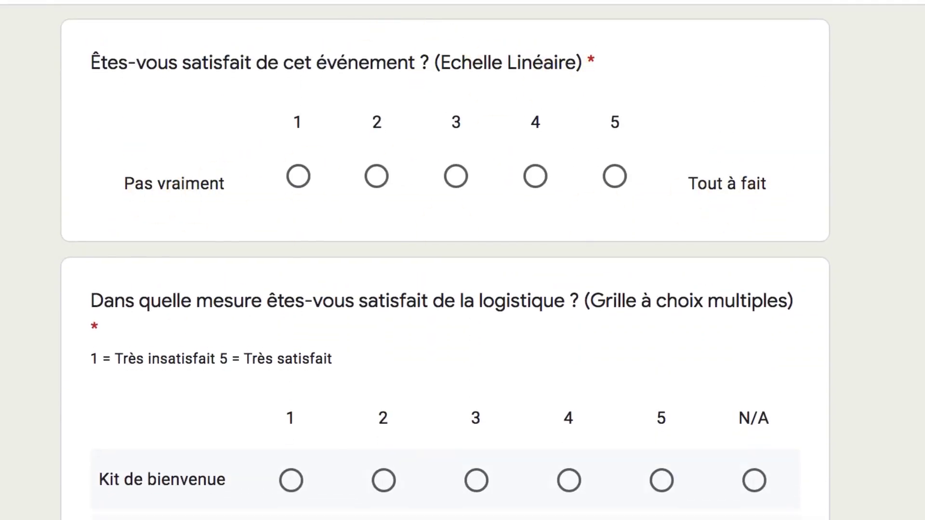
{"action": "scroll", "coordinate": [442, 273], "scroll_direction": "down", "scroll_amount": 1}
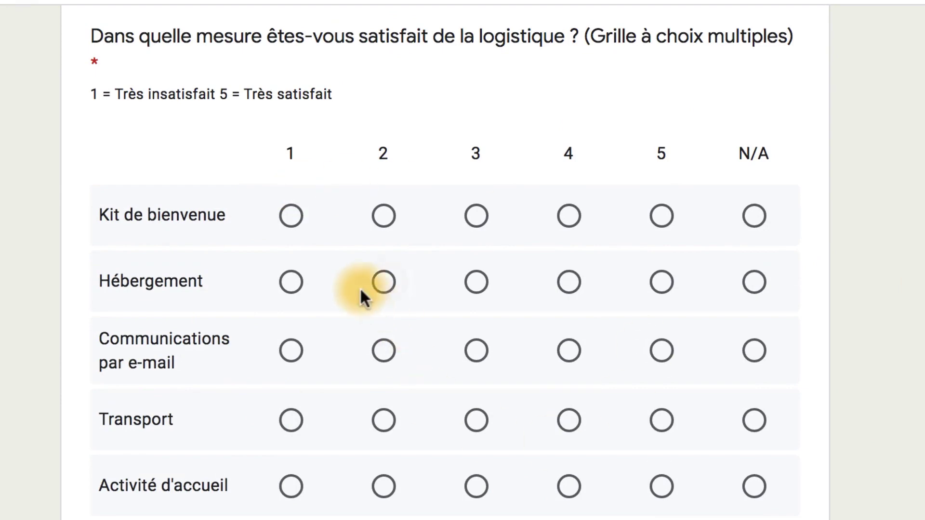
{"action": "left_click", "coordinate": [291, 217]}
{"action": "left_click", "coordinate": [384, 283]}
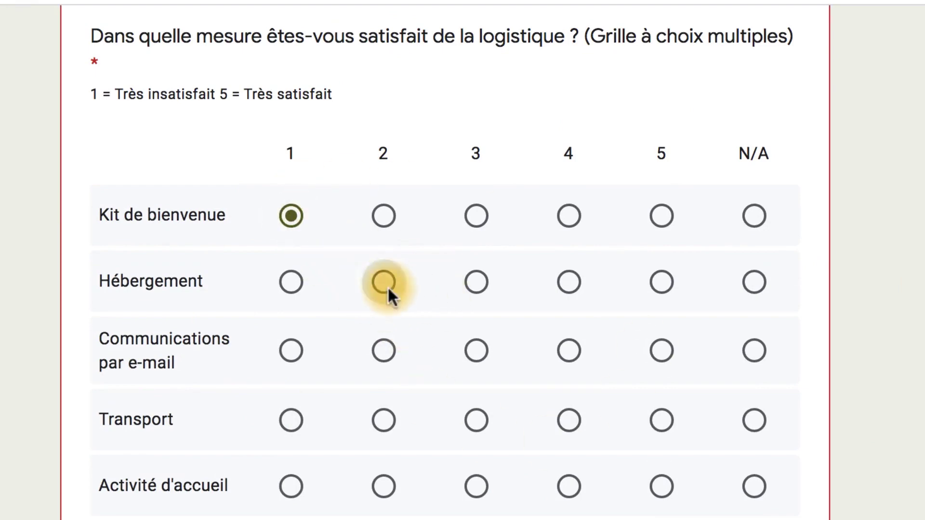
{"action": "left_click", "coordinate": [570, 351]}
{"action": "left_click", "coordinate": [375, 428]}
{"action": "left_click", "coordinate": [570, 486]}
{"action": "scroll", "coordinate": [915, 501], "scroll_direction": "down", "scroll_amount": 3}
- In the preview's session-relevance checkbox grid, mark Activité d'accueil as Pertinente and Conférencier 1 as Non pertinente, and view the form's end
{"action": "scroll", "coordinate": [918, 501], "scroll_direction": "down", "scroll_amount": 15}
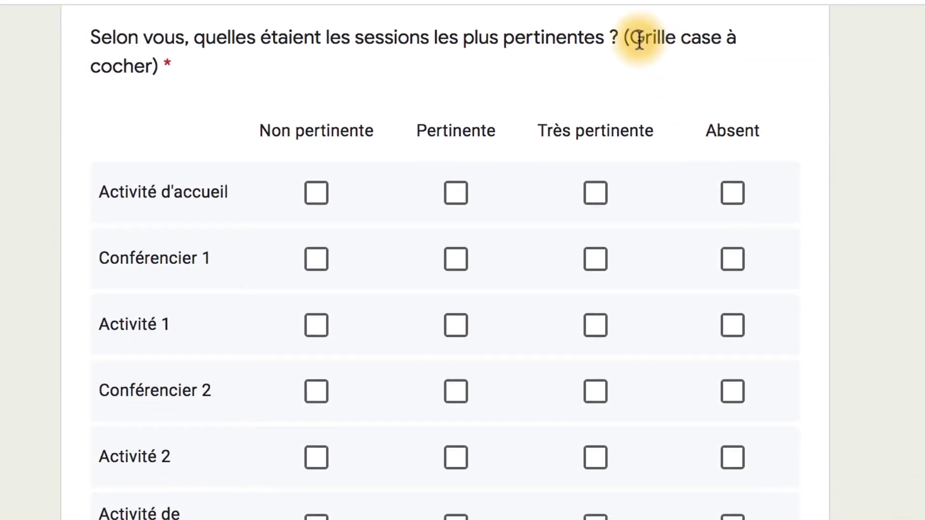
{"action": "left_click_drag", "start_coordinate": [626, 39], "coordinate": [646, 62]}
{"action": "left_click", "coordinate": [884, 207]}
{"action": "left_click", "coordinate": [456, 193]}
{"action": "left_click", "coordinate": [316, 259]}
{"action": "scroll", "coordinate": [665, 409], "scroll_direction": "down", "scroll_amount": 9}
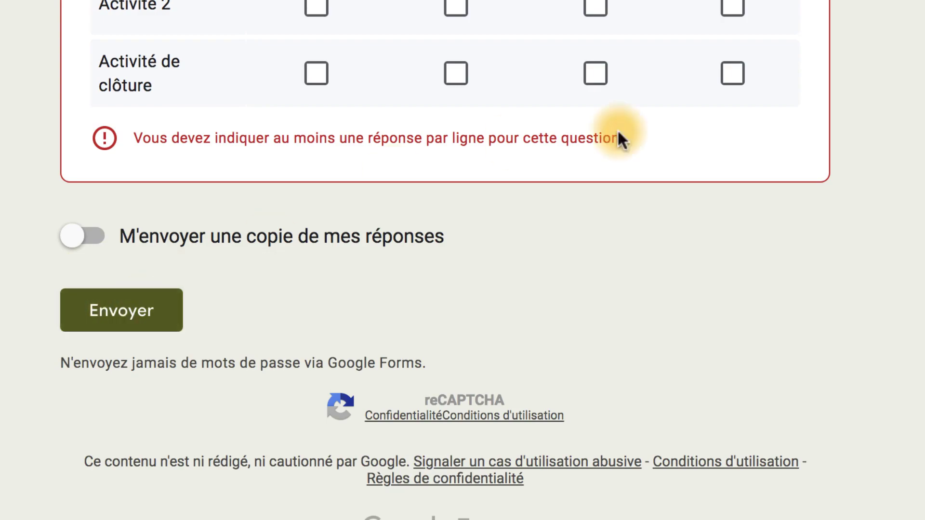
- Return to the form editor and select the short-answer question about other event suggestions
{"action": "scroll", "coordinate": [875, 132], "scroll_direction": "up", "scroll_amount": 15}
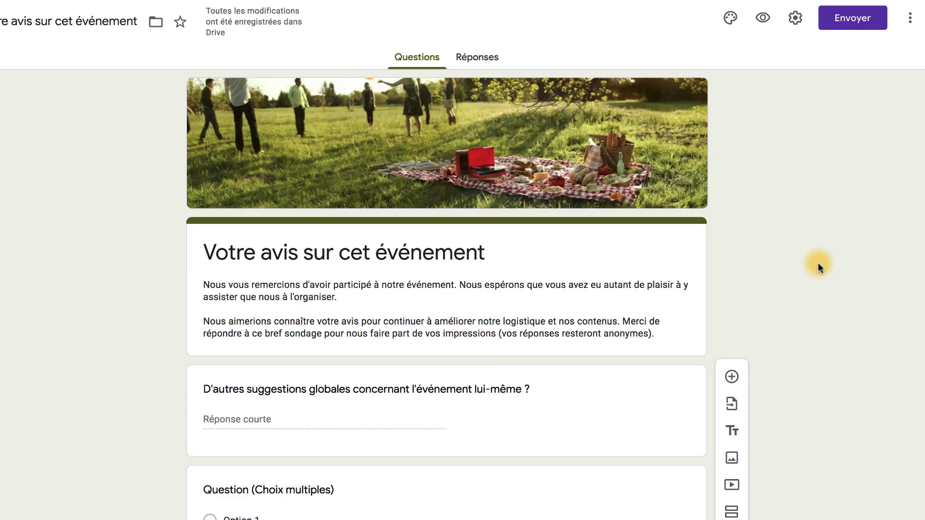
{"action": "scroll", "coordinate": [817, 262], "scroll_direction": "down", "scroll_amount": 6}
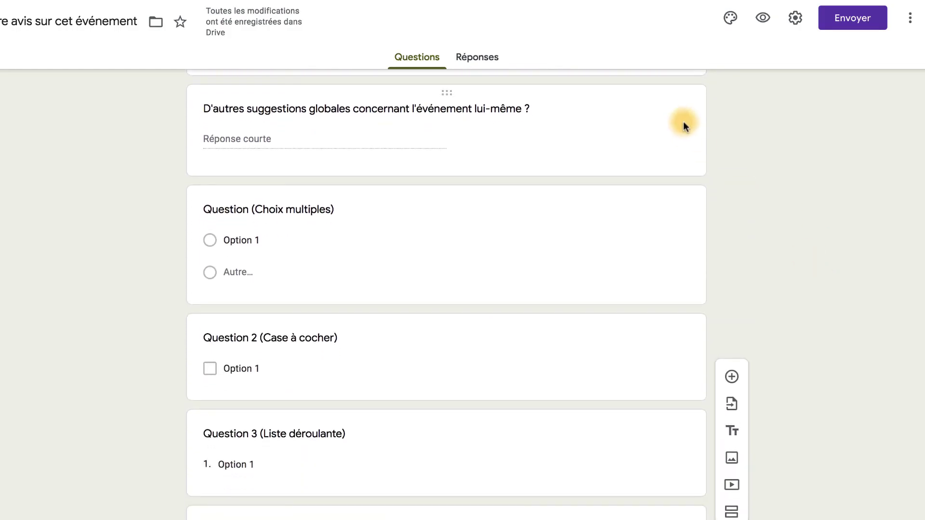
{"action": "left_click", "coordinate": [669, 117]}
{"action": "left_click", "coordinate": [671, 119]}
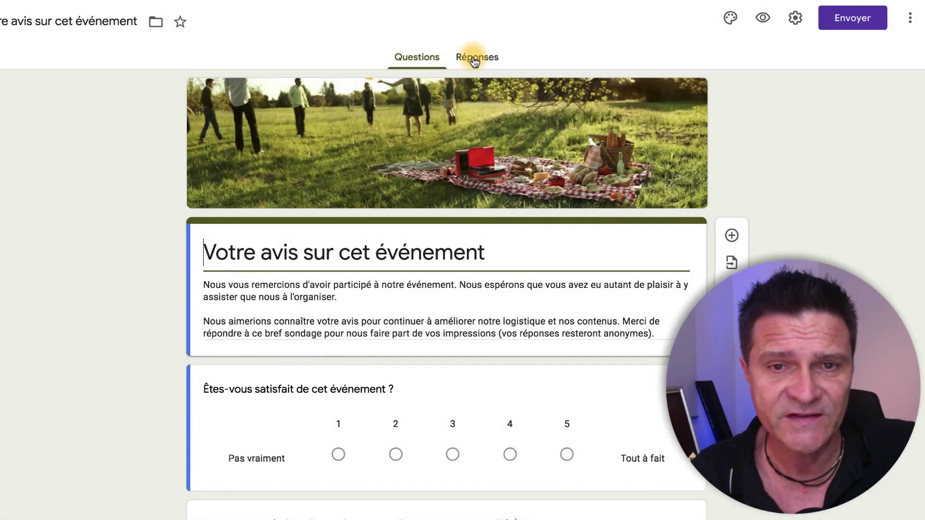
- View the event form's responses area, its response options and the response destination choices, and cancel without creating a spreadsheet
{"action": "left_click", "coordinate": [475, 59]}
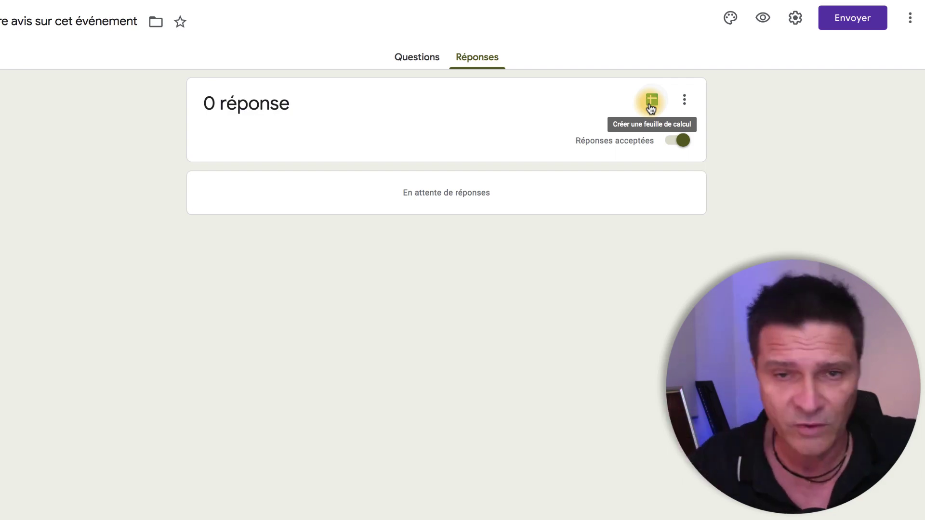
{"action": "left_click", "coordinate": [684, 99]}
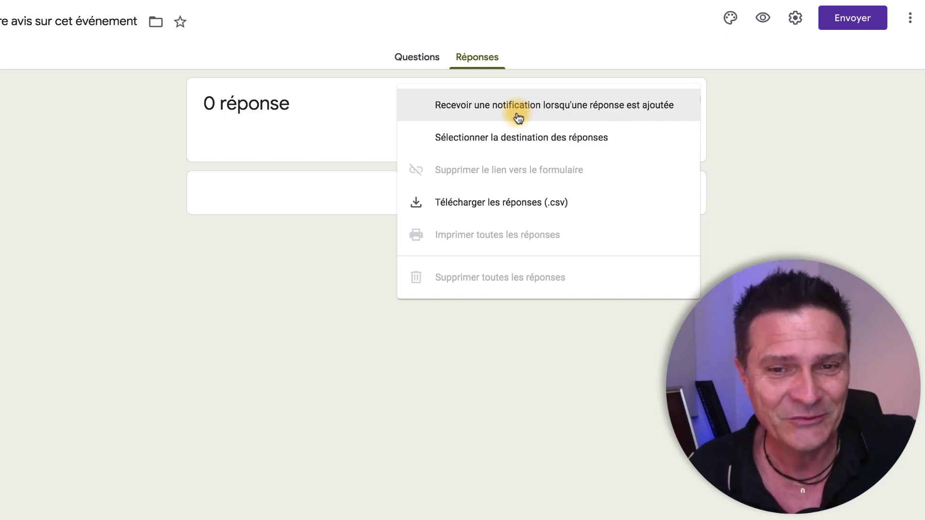
{"action": "left_click", "coordinate": [518, 148]}
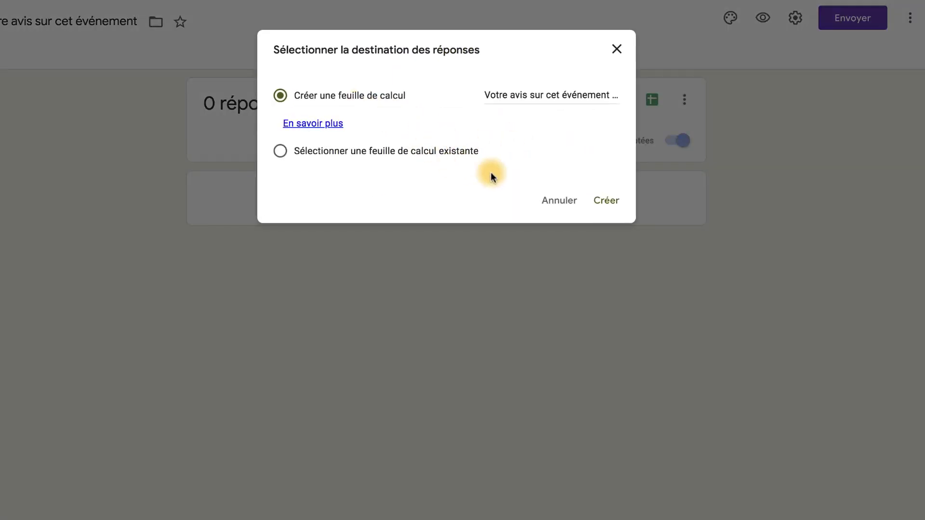
{"action": "left_click", "coordinate": [545, 202]}
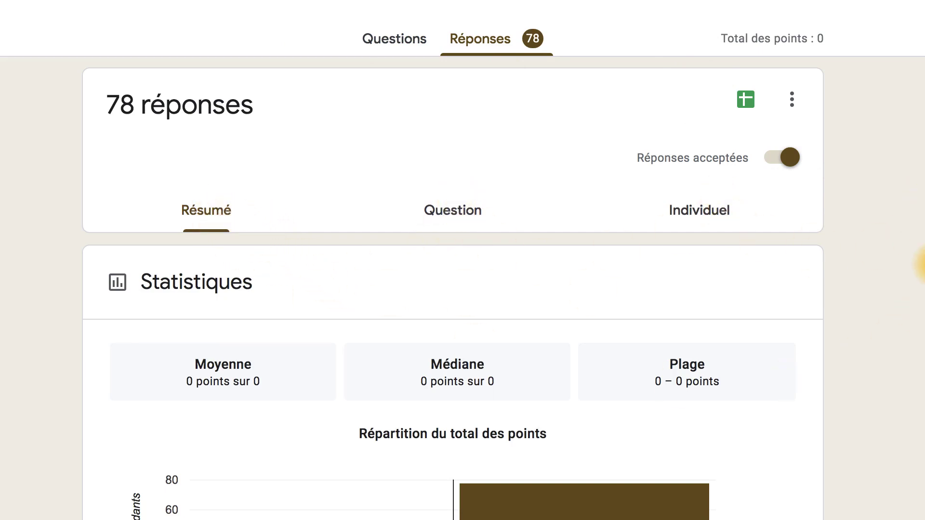
- Examine the response summary of the online-business questionnaire, including its points statistics and the pie chart for the most attractive objective
{"action": "scroll", "coordinate": [921, 265], "scroll_direction": "down", "scroll_amount": 4}
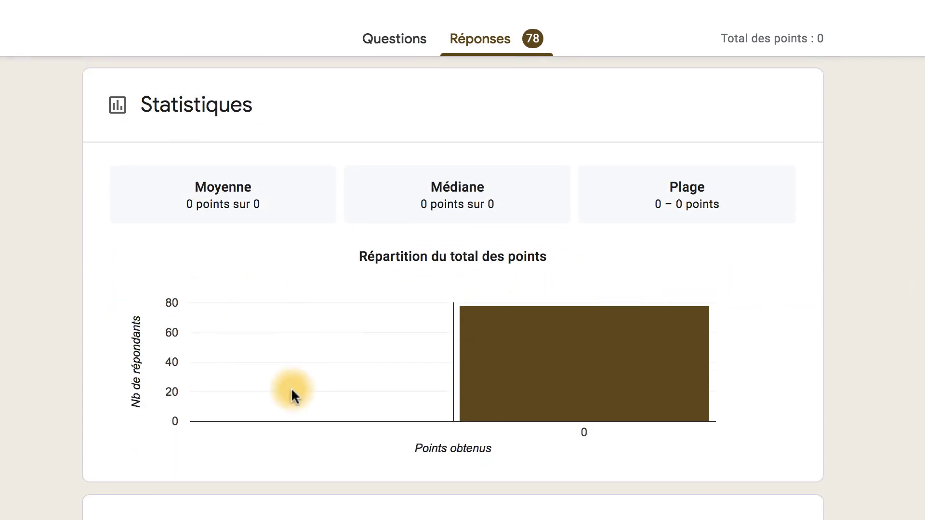
{"action": "scroll", "coordinate": [921, 303], "scroll_direction": "down", "scroll_amount": 9}
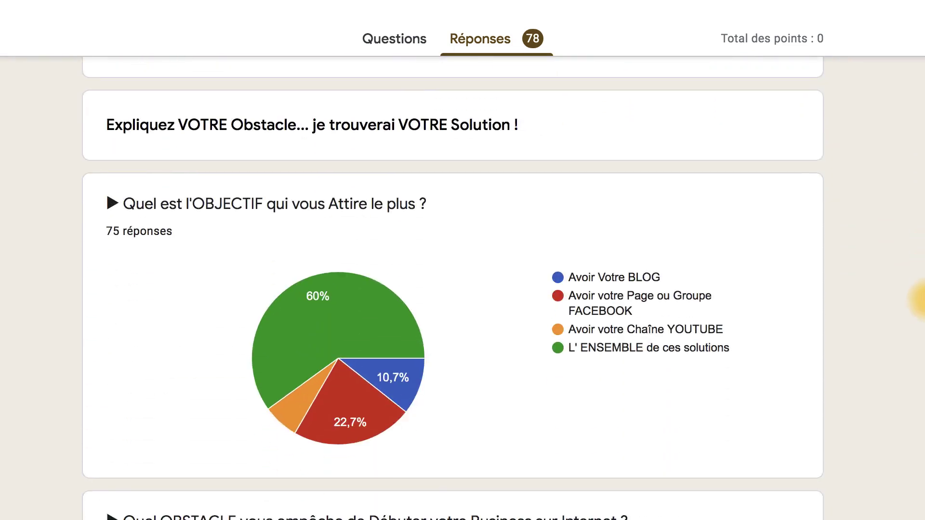
{"action": "scroll", "coordinate": [921, 300], "scroll_direction": "down", "scroll_amount": 1}
{"action": "mouse_move", "coordinate": [386, 392]}
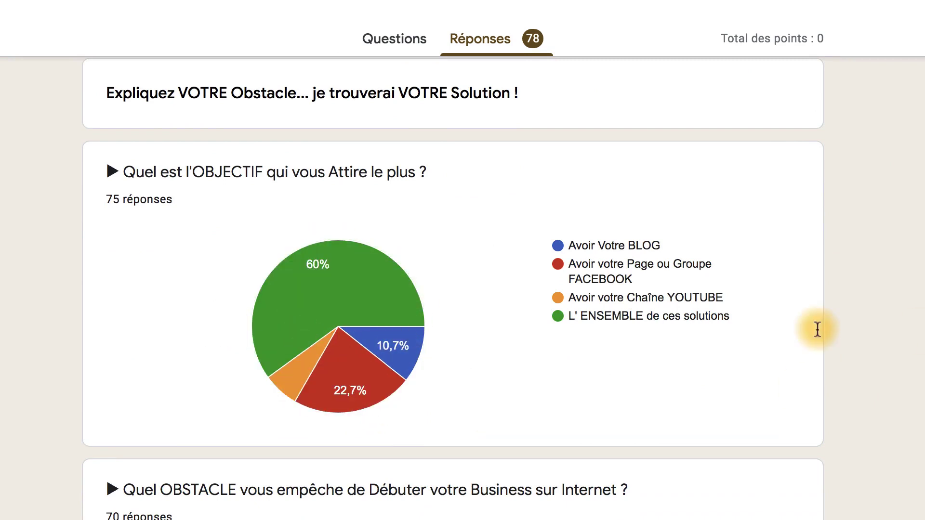
{"action": "mouse_move", "coordinate": [329, 301]}
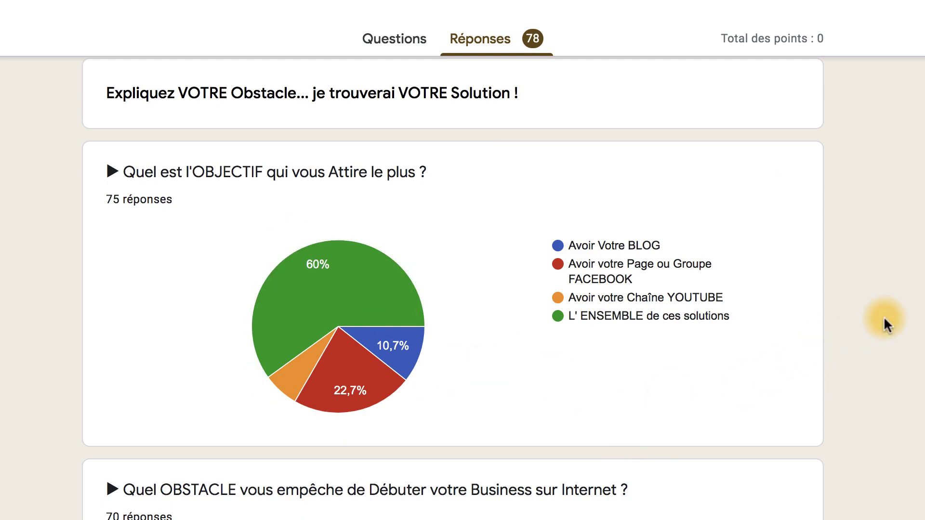
{"action": "scroll", "coordinate": [883, 316], "scroll_direction": "down", "scroll_amount": 2}
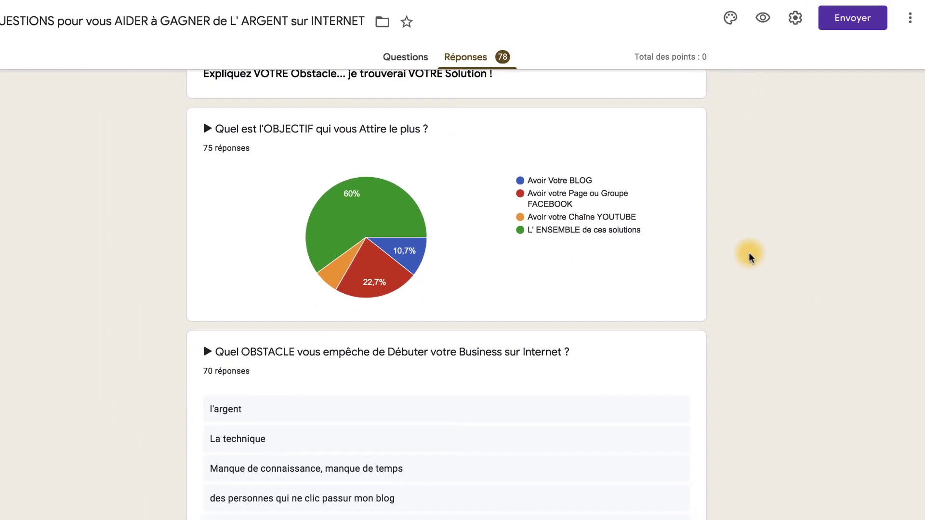
{"action": "scroll", "coordinate": [749, 252], "scroll_direction": "down", "scroll_amount": 5}
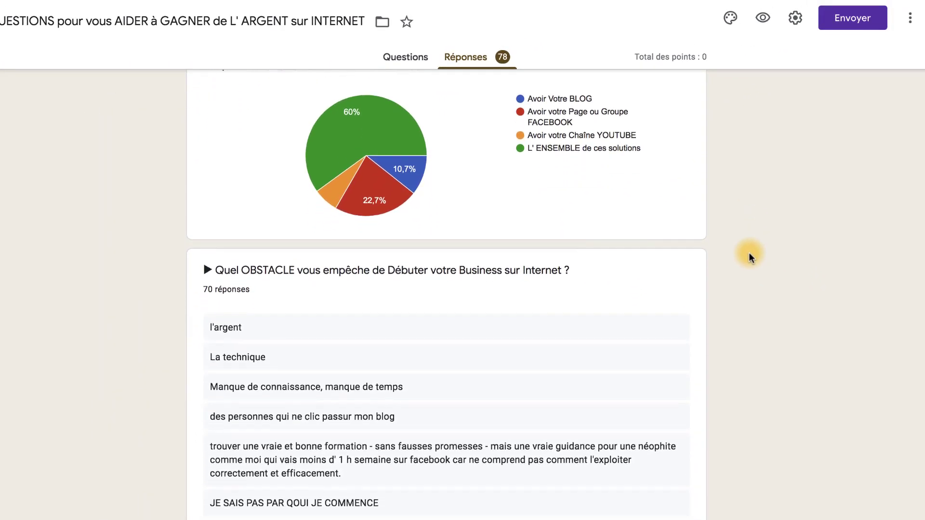
- Read through the questionnaire's free-text answers about the obstacle to starting an Internet business and the dreamed-of solution
{"action": "left_click_drag", "start_coordinate": [241, 101], "coordinate": [346, 105]}
{"action": "left_click_drag", "start_coordinate": [247, 459], "coordinate": [338, 463]}
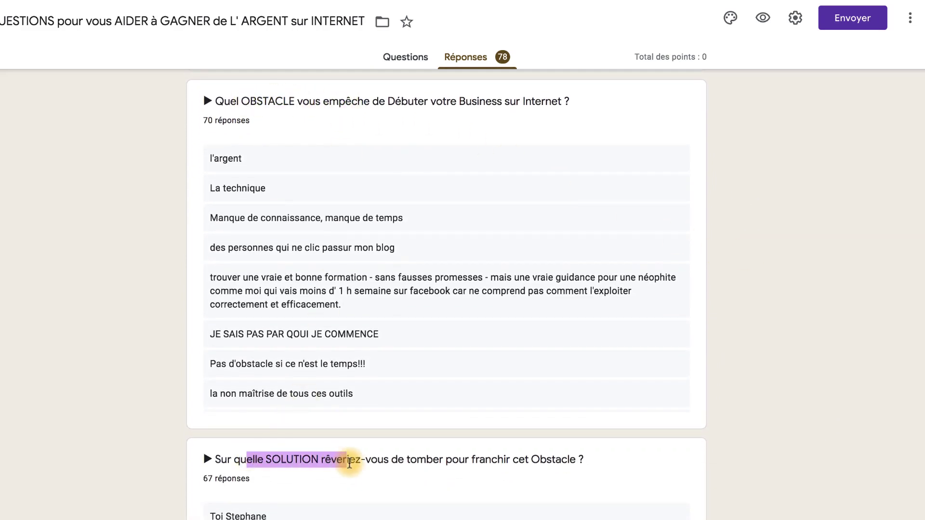
{"action": "left_click", "coordinate": [244, 207]}
{"action": "left_click_drag", "start_coordinate": [204, 120], "coordinate": [239, 119]}
{"action": "scroll", "coordinate": [285, 203], "scroll_direction": "down", "scroll_amount": 15}
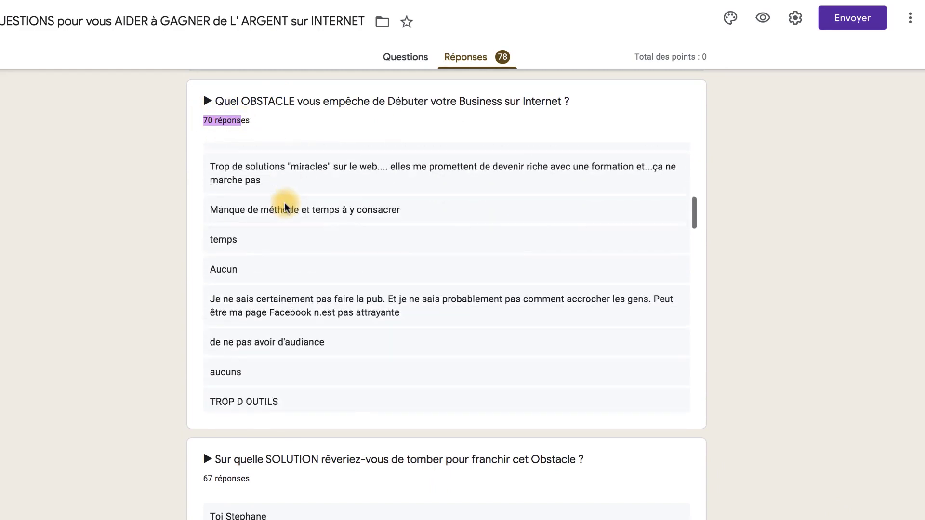
{"action": "scroll", "coordinate": [285, 208], "scroll_direction": "down", "scroll_amount": 5}
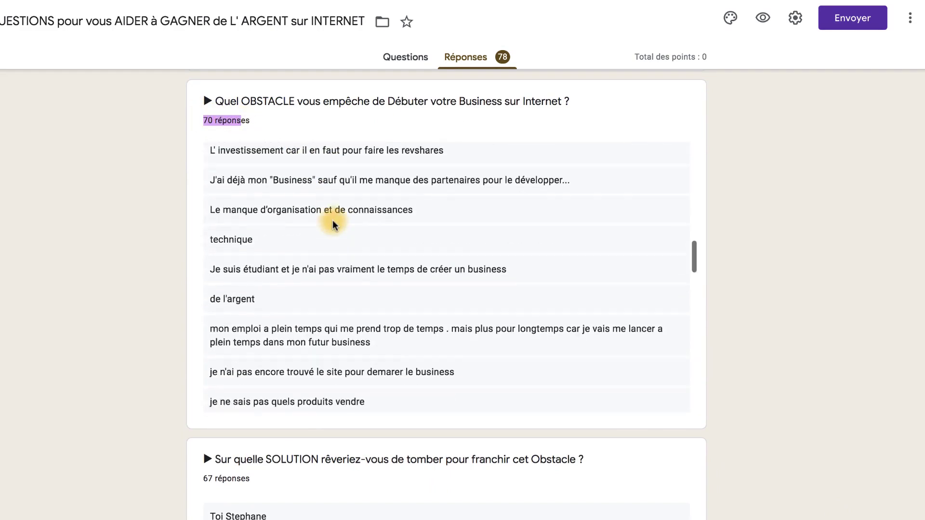
{"action": "scroll", "coordinate": [760, 277], "scroll_direction": "down", "scroll_amount": 4}
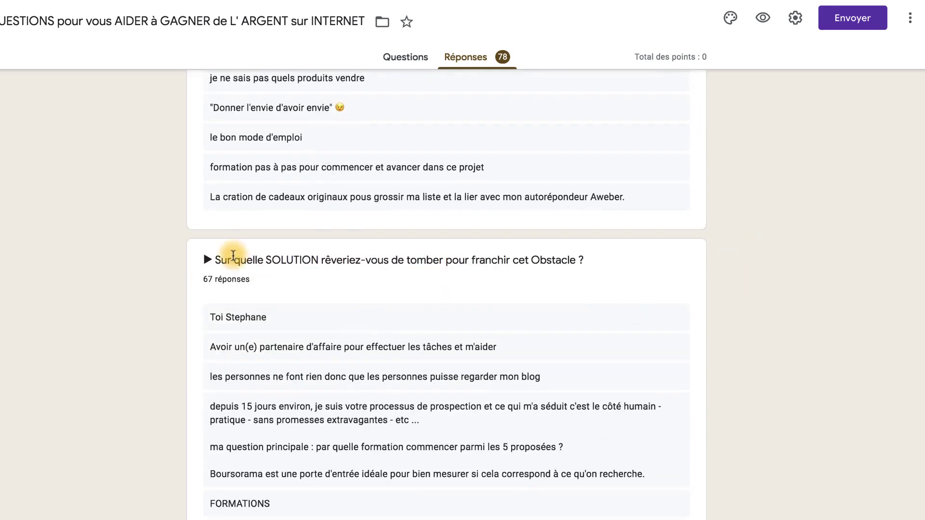
{"action": "scroll", "coordinate": [296, 339], "scroll_direction": "down", "scroll_amount": 5}
- Show the questionnaire's responses grouped by question and examine the question about the most attractive objective
{"action": "scroll", "coordinate": [465, 345], "scroll_direction": "up", "scroll_amount": 10}
{"action": "scroll", "coordinate": [796, 274], "scroll_direction": "up", "scroll_amount": 15}
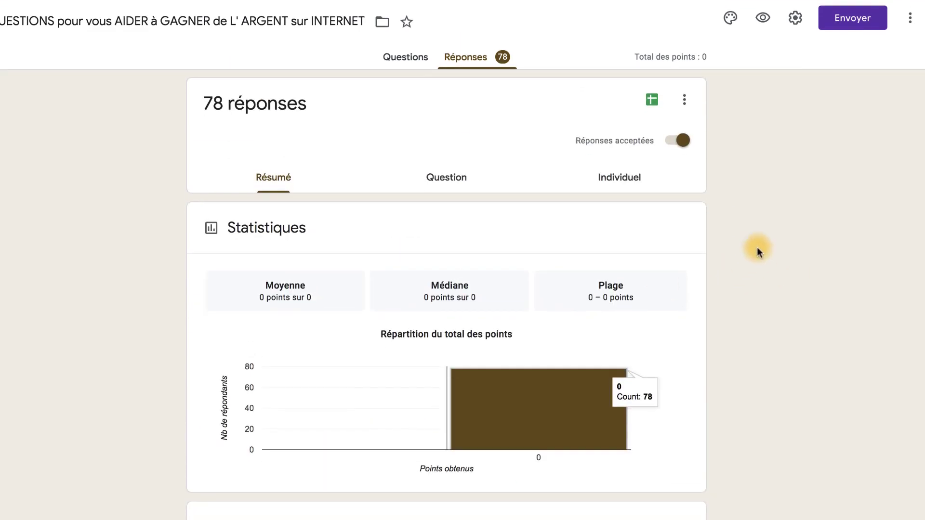
{"action": "left_click", "coordinate": [436, 184]}
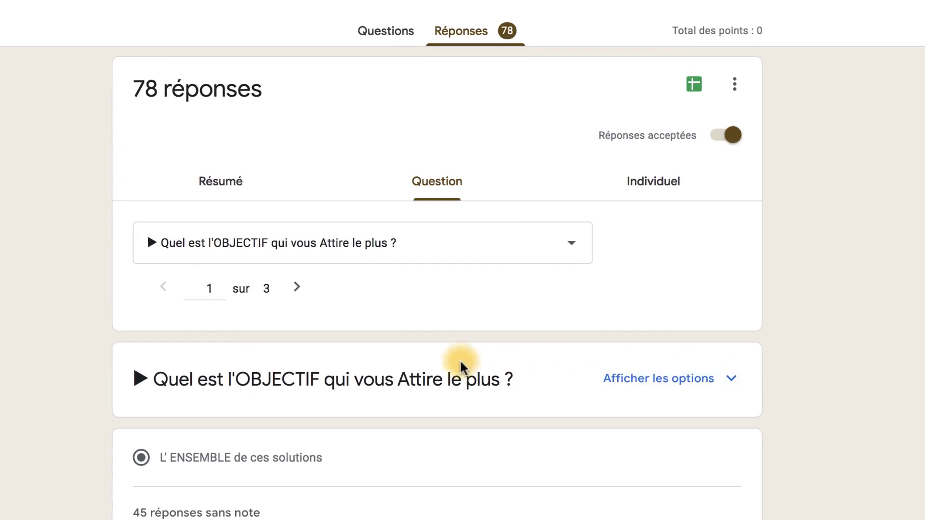
{"action": "left_click_drag", "start_coordinate": [194, 380], "coordinate": [466, 389]}
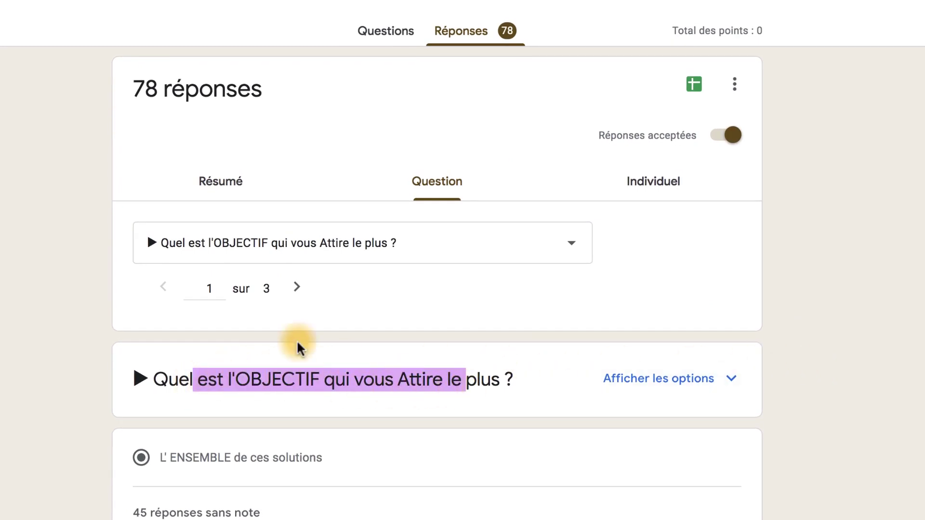
- Look through the response groups for each answer to the question about the most attractive objective
{"action": "left_click_drag", "start_coordinate": [217, 381], "coordinate": [411, 396]}
{"action": "scroll", "coordinate": [411, 394], "scroll_direction": "down", "scroll_amount": 3}
{"action": "scroll", "coordinate": [411, 393], "scroll_direction": "down", "scroll_amount": 2}
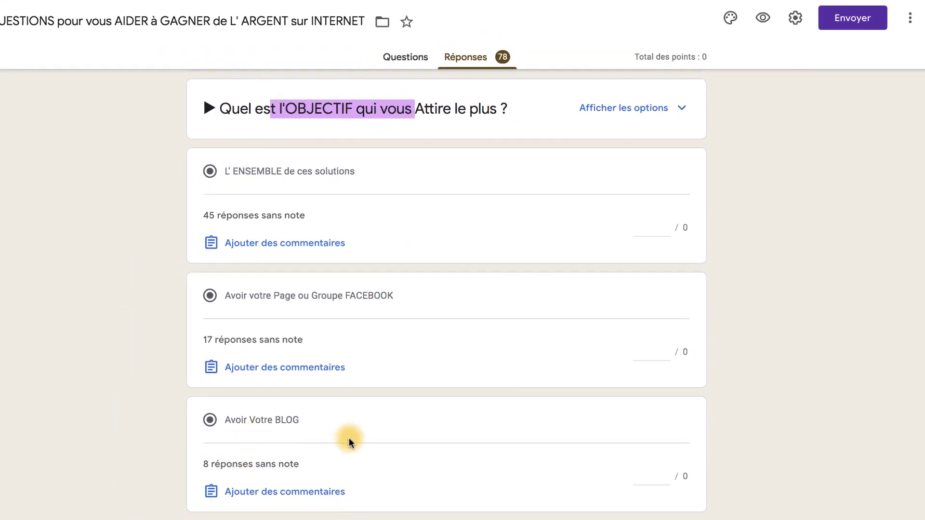
{"action": "scroll", "coordinate": [406, 427], "scroll_direction": "up", "scroll_amount": 5}
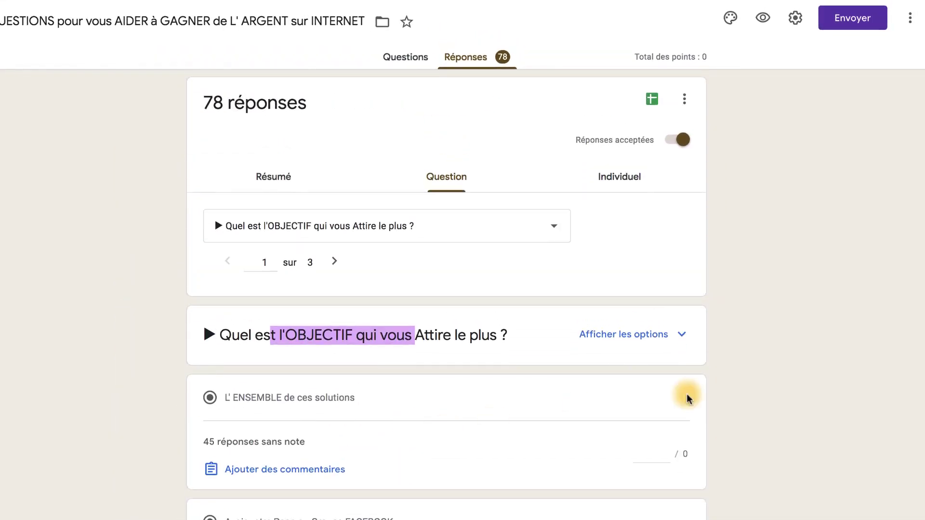
- Show the answer options of the most attractive objective question and compare them with the grouped responses, especially "L' ENSEMBLE de ces solutions"
{"action": "left_click", "coordinate": [677, 336]}
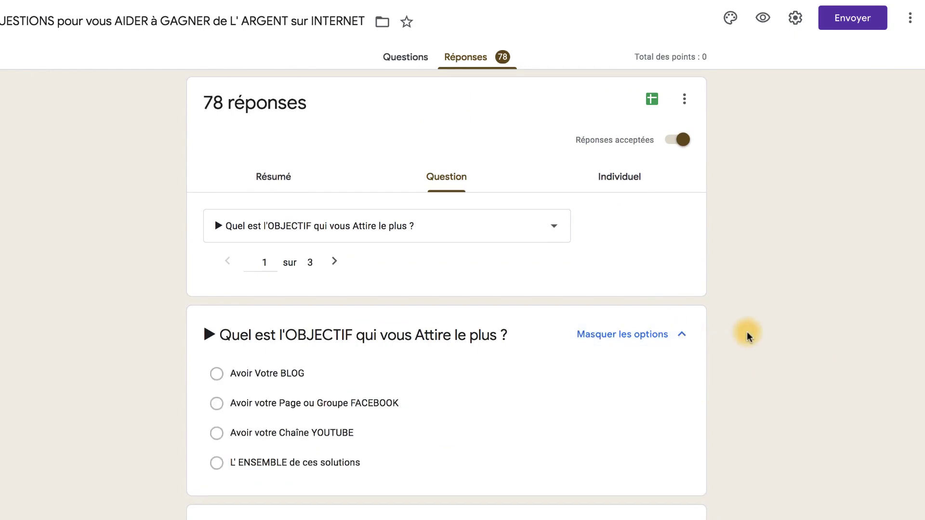
{"action": "scroll", "coordinate": [747, 332], "scroll_direction": "down", "scroll_amount": 3}
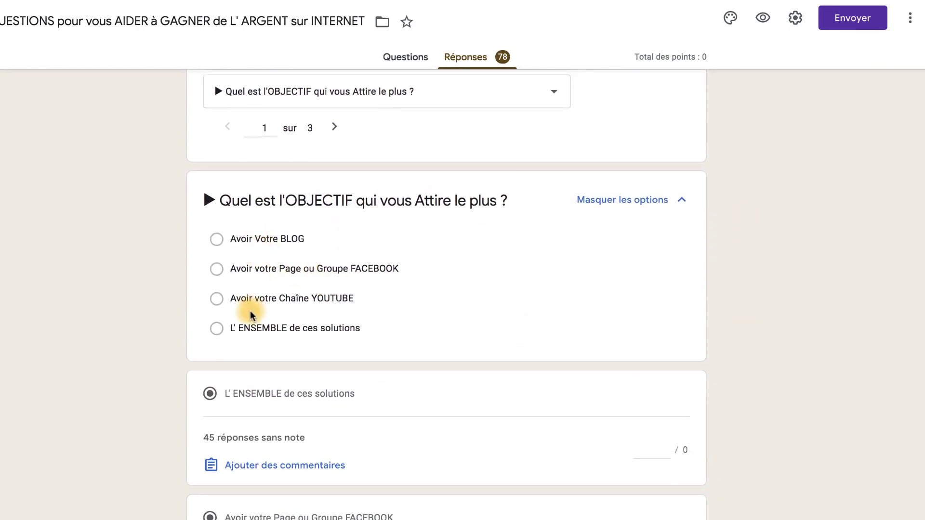
{"action": "scroll", "coordinate": [289, 336], "scroll_direction": "down", "scroll_amount": 2}
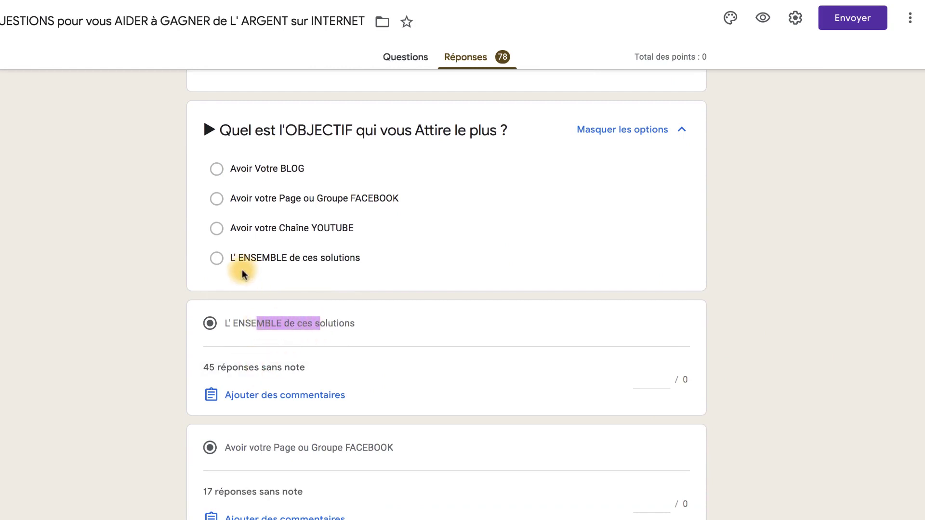
{"action": "left_click_drag", "start_coordinate": [243, 260], "coordinate": [277, 263]}
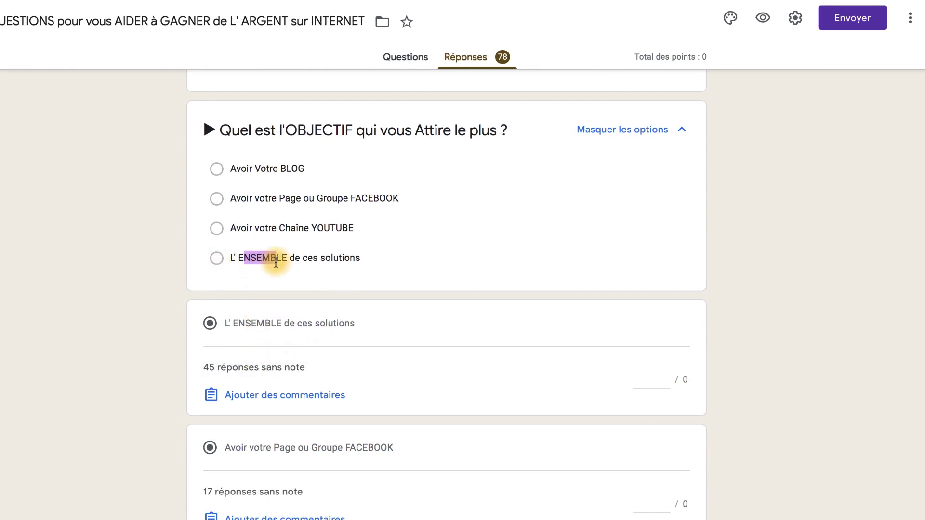